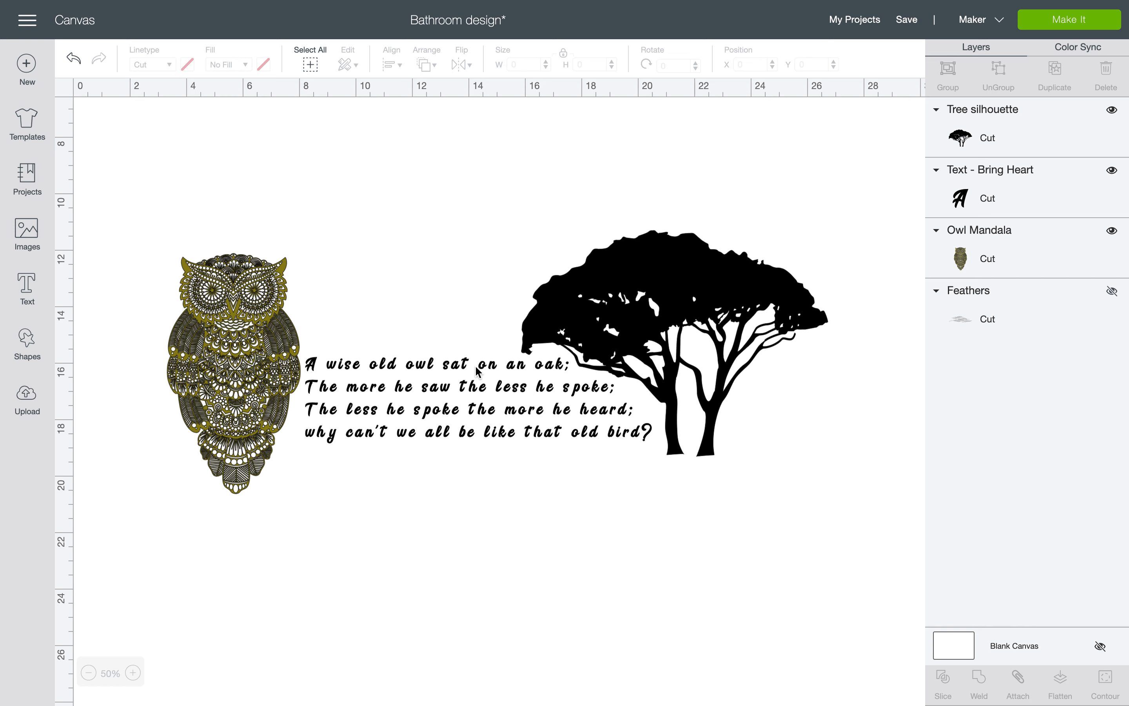
Move the poem text below the owl and the tree, to about X 8.1, Y 19.955.
drag(475, 394, 473, 394)
click(469, 392)
click(480, 411)
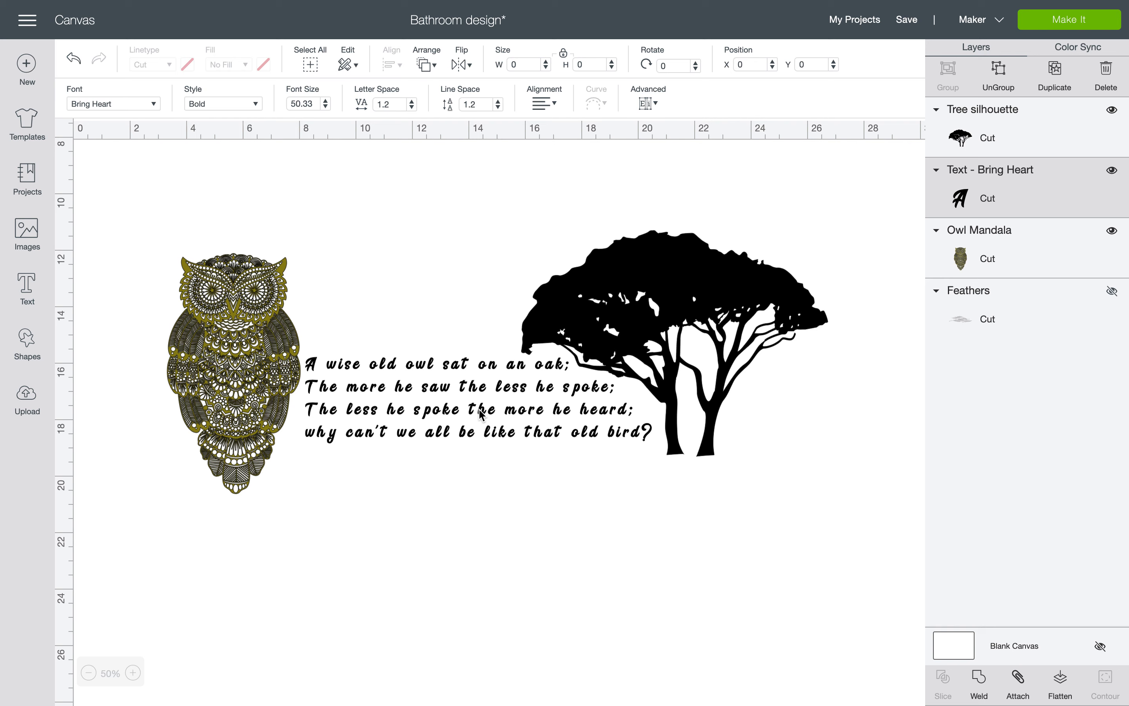
double_click(479, 410)
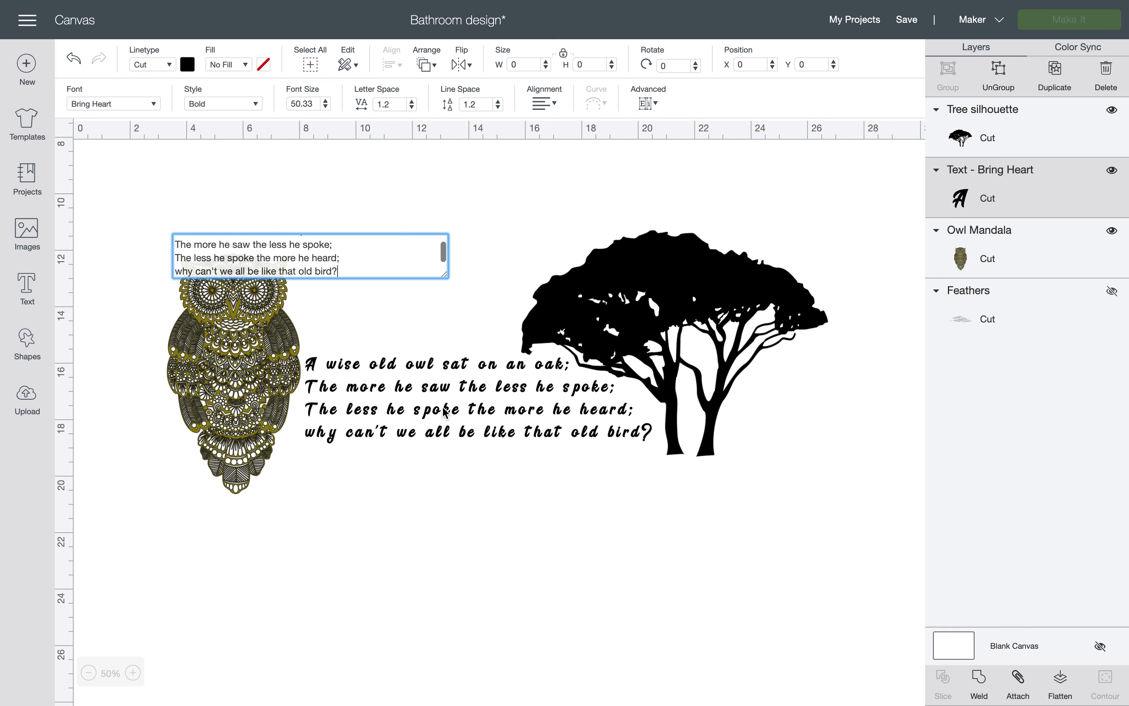
click(446, 406)
click(446, 406)
drag(446, 411, 442, 529)
scroll(452, 495, down, 3)
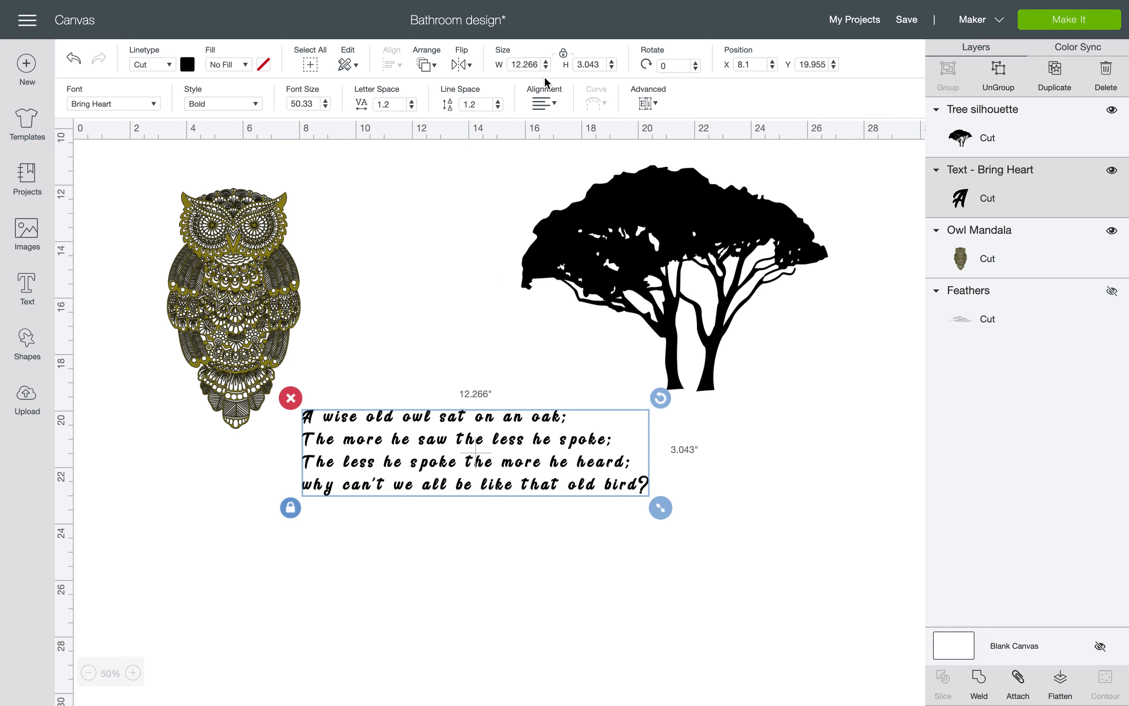
Apply Left and Center alignment in turn to the lines of the poem text.
click(550, 102)
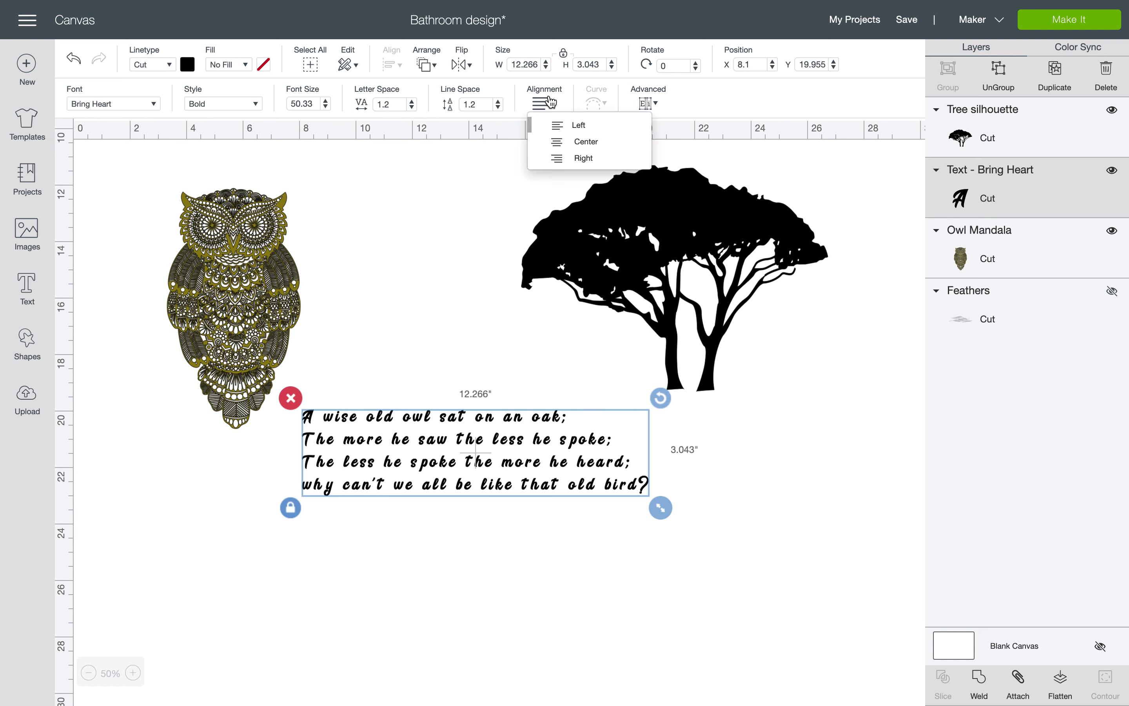
click(554, 131)
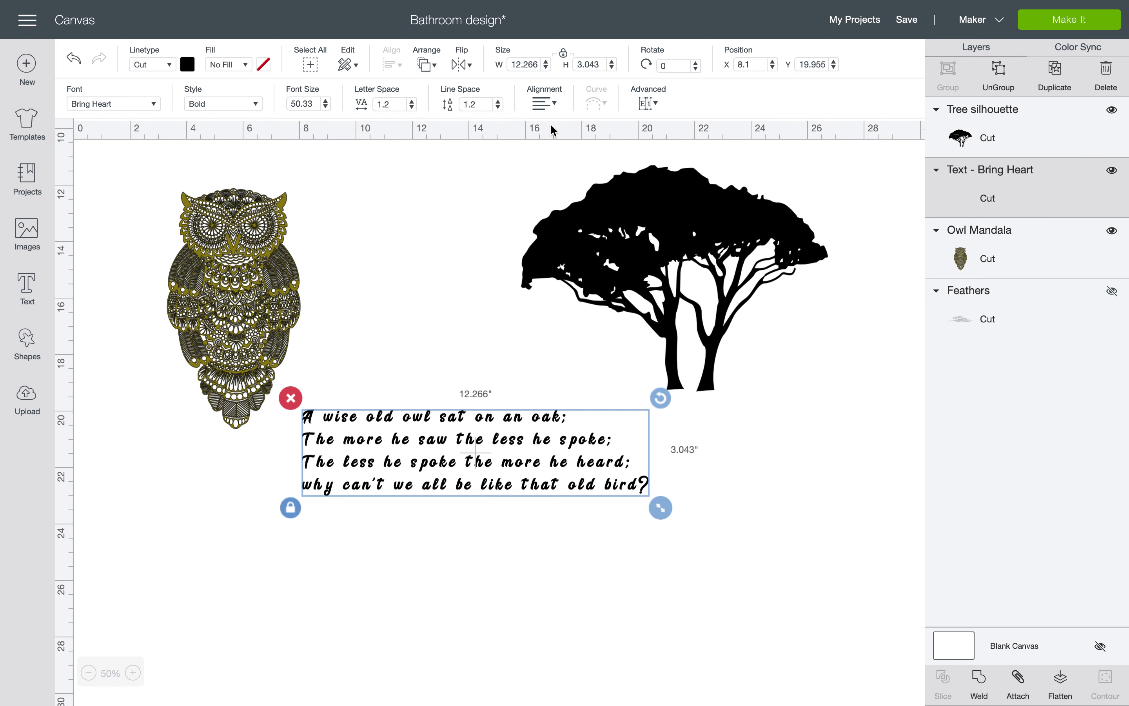
click(549, 115)
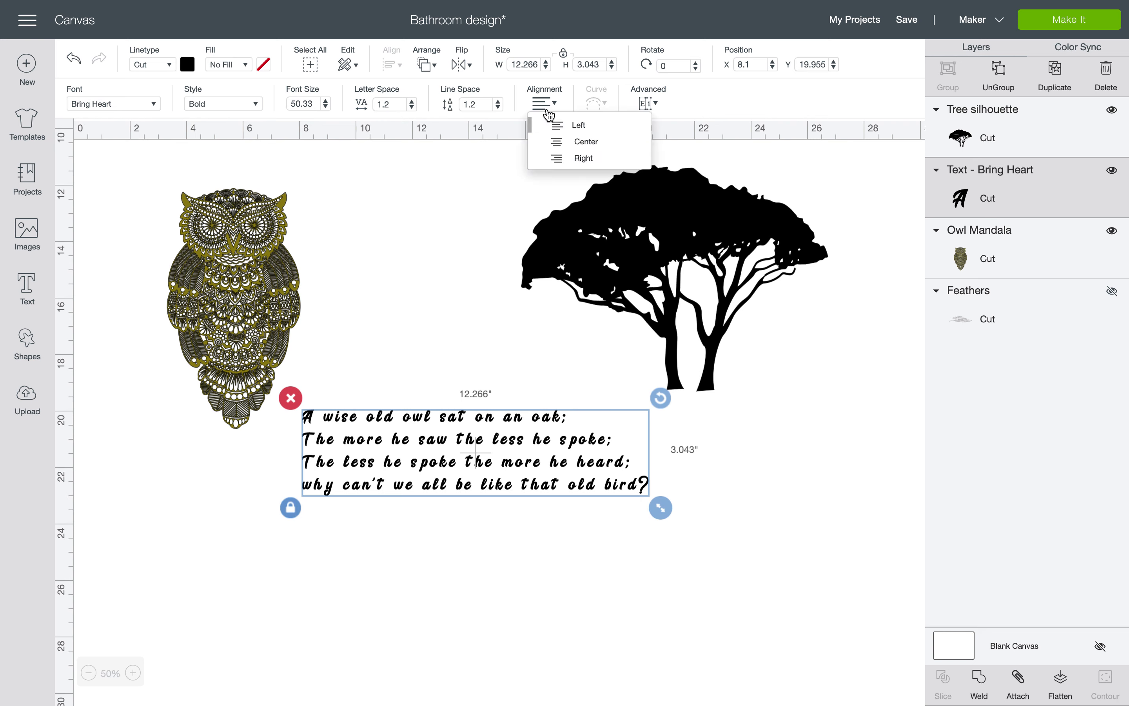
click(555, 142)
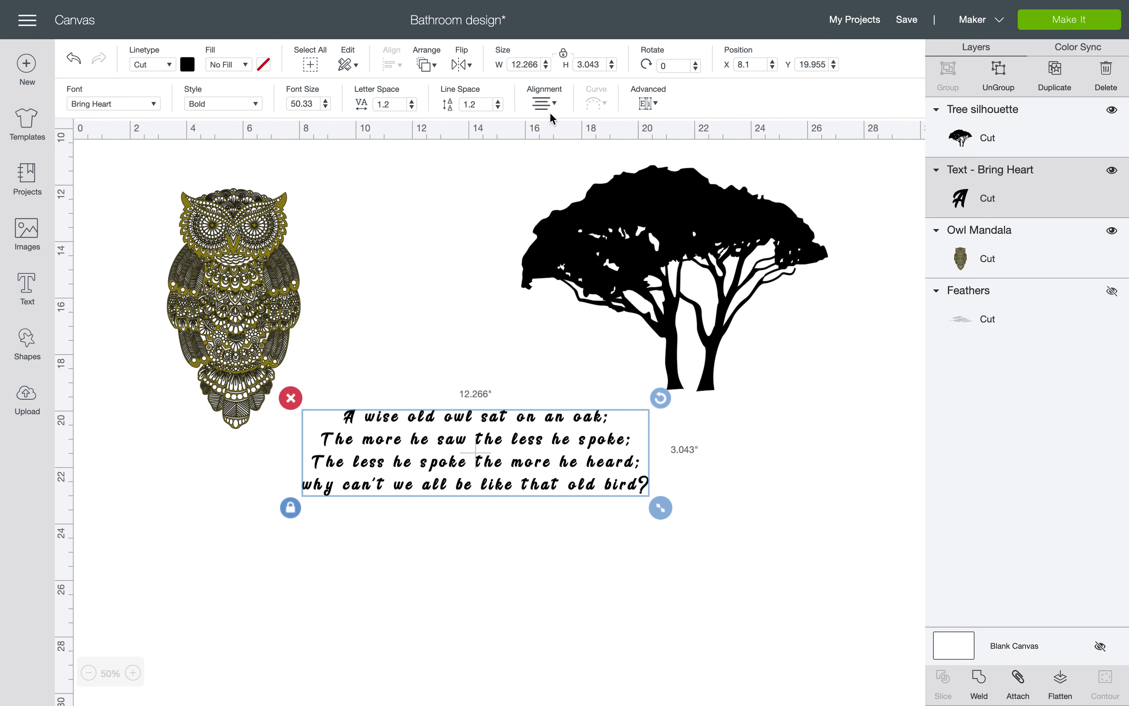
Try Right alignment on the poem text and return it to Left alignment.
click(541, 105)
click(552, 158)
click(543, 103)
click(550, 123)
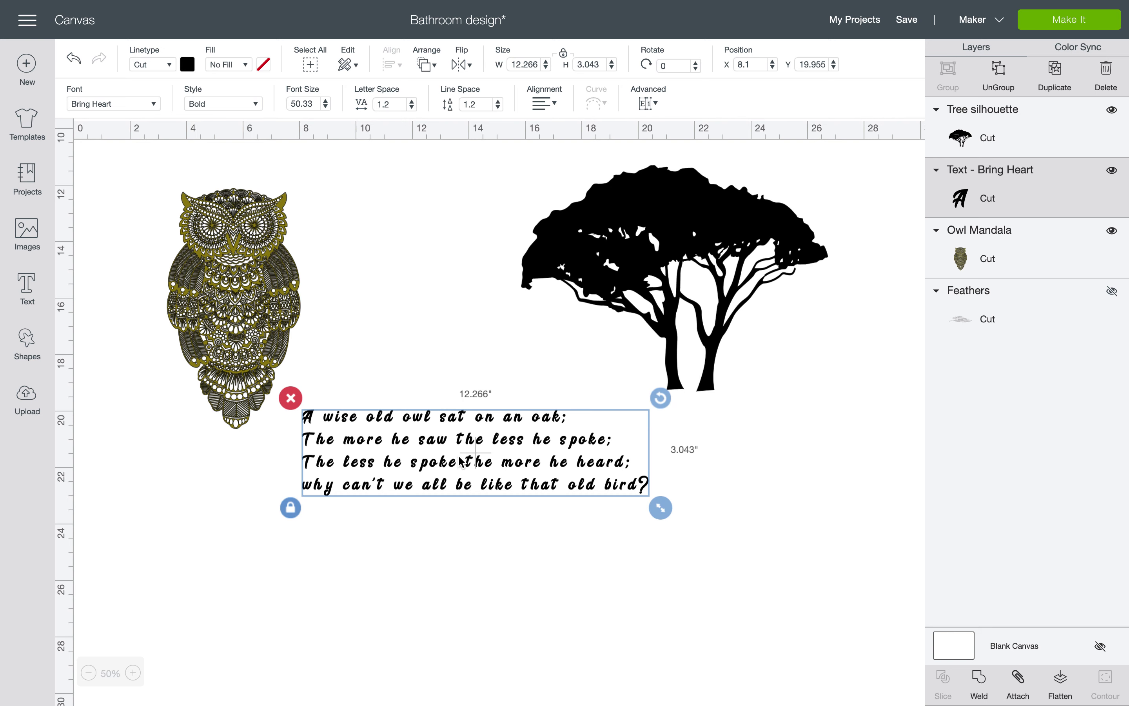
Select the owl, poem text and tree together and align them to their left edges.
mouse_move(146, 247)
mouse_down()
mouse_move(250, 295)
mouse_move(786, 399)
mouse_move(778, 469)
mouse_up()
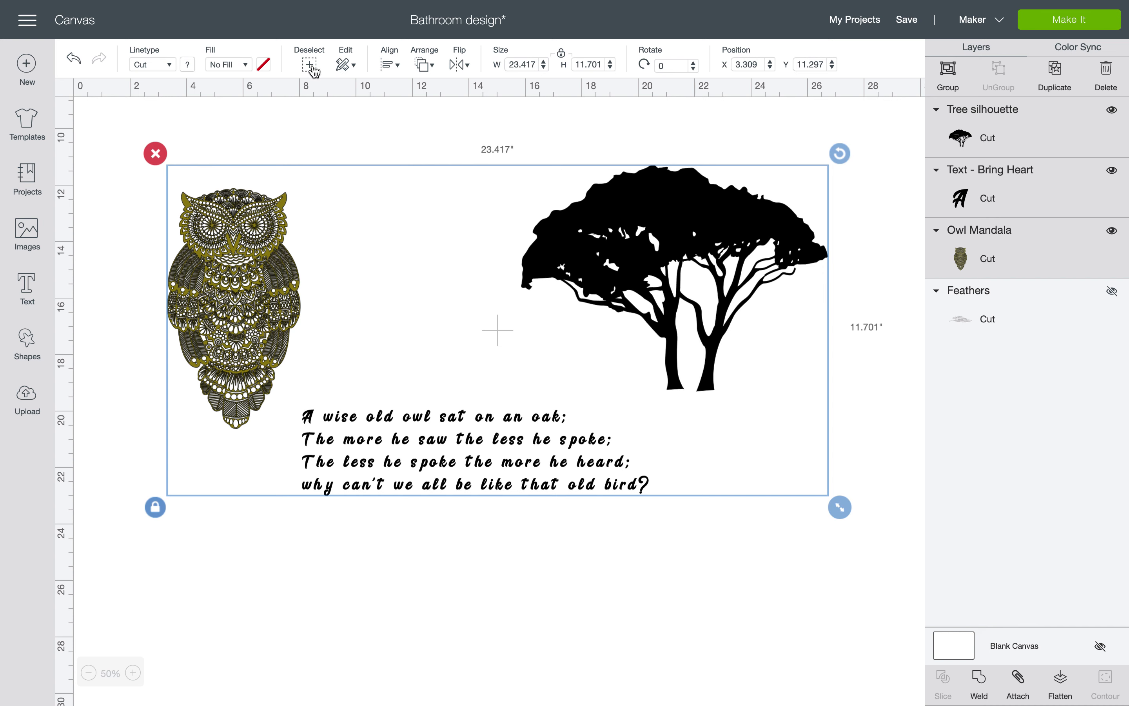
click(322, 110)
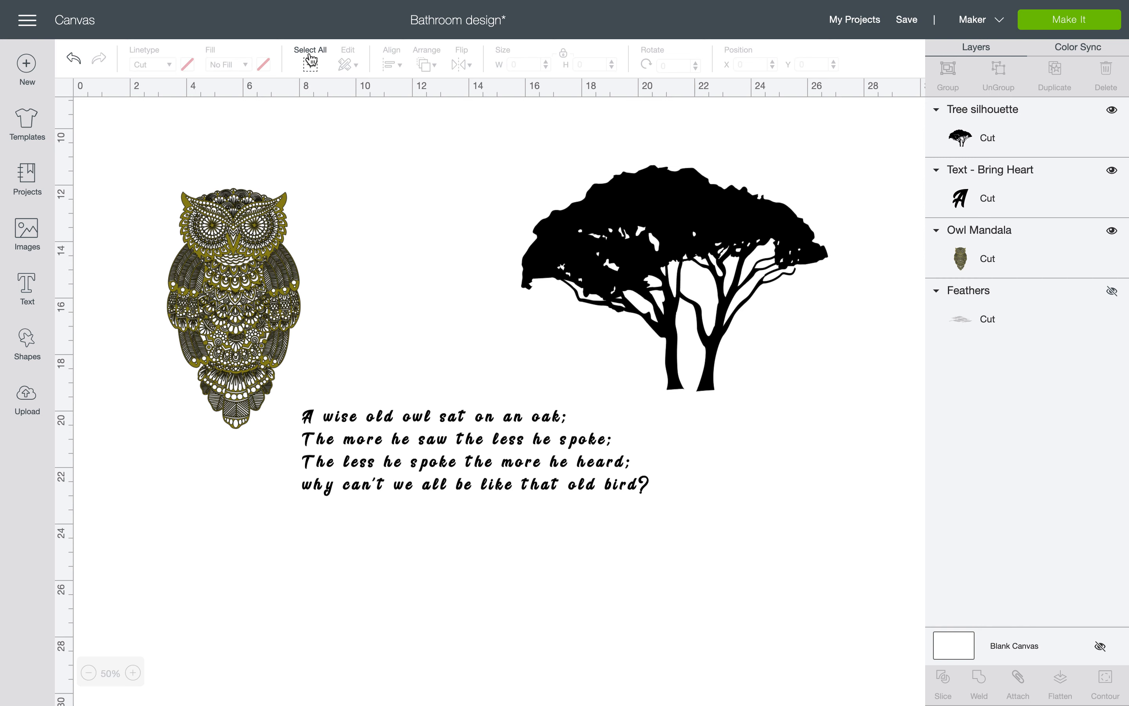
click(309, 59)
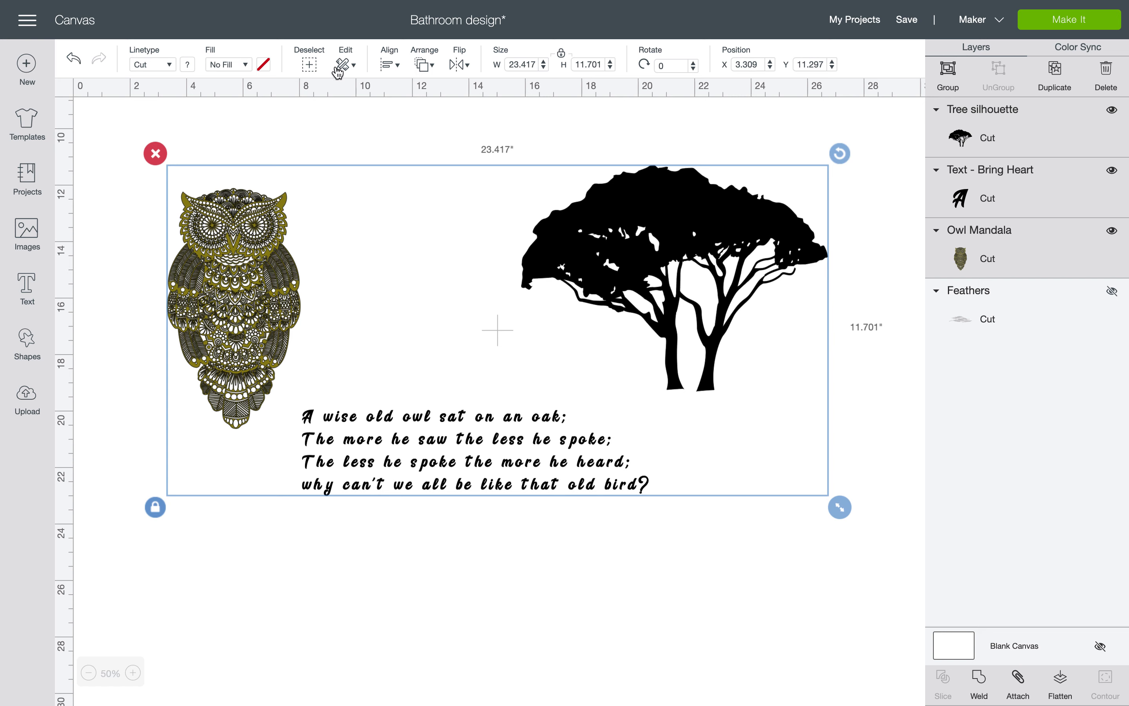
click(399, 69)
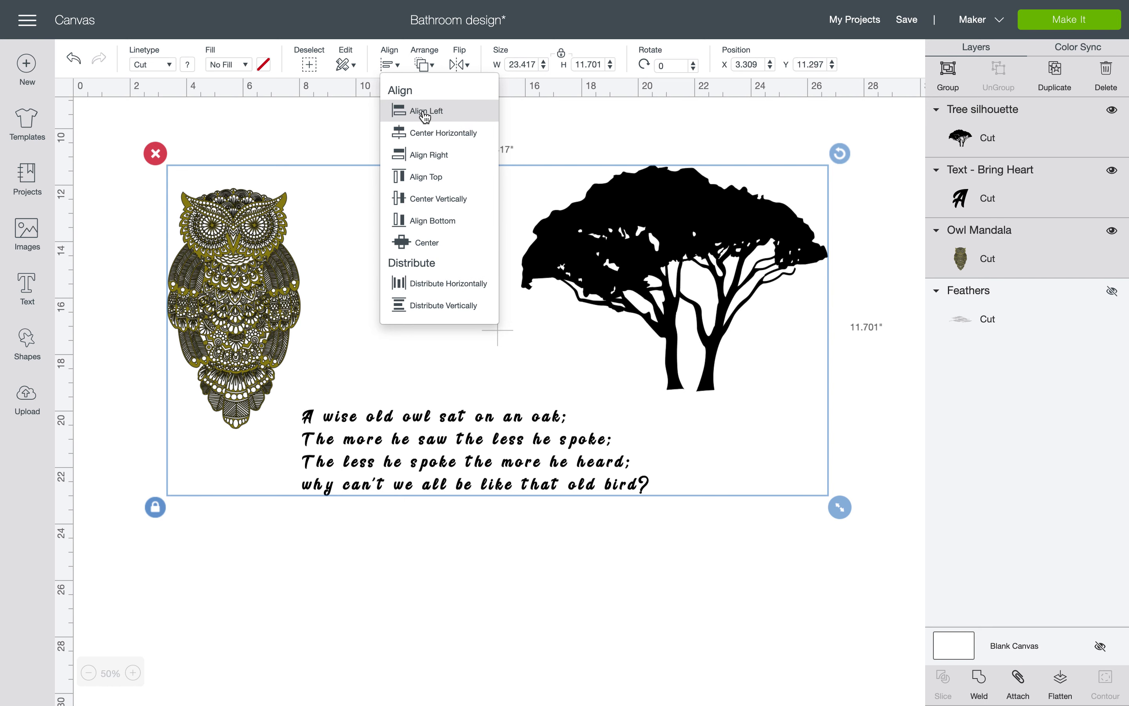
click(425, 112)
Try Center Horizontally and Align Right on the three selected objects.
click(396, 65)
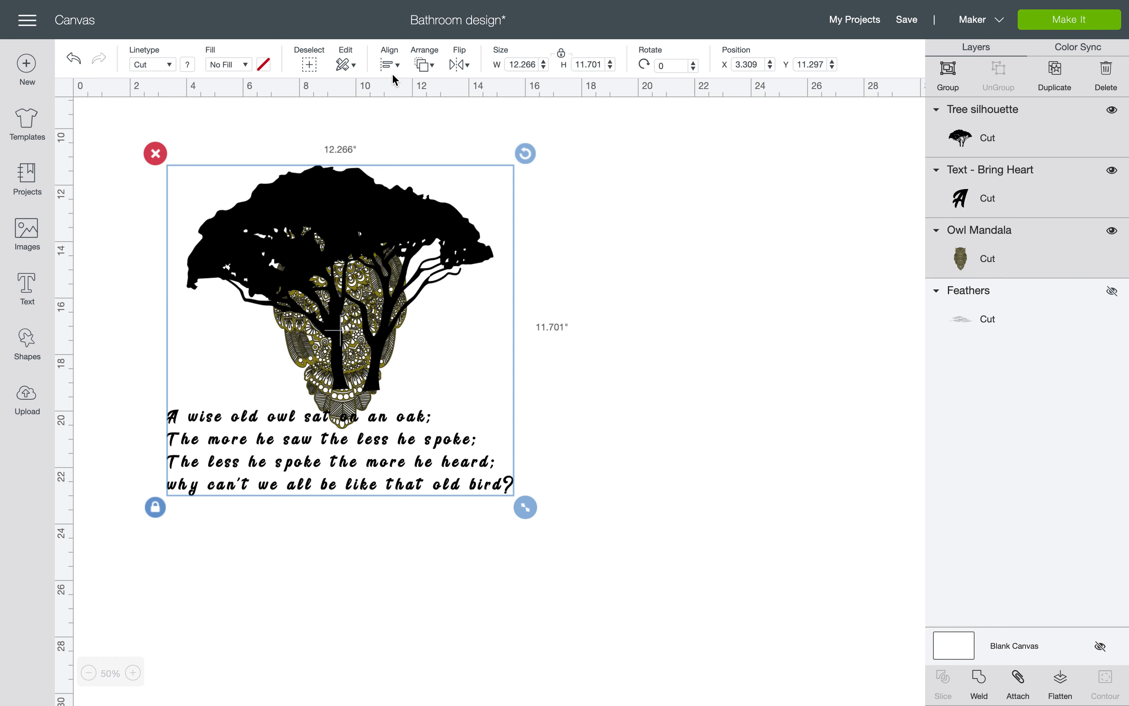
click(391, 65)
click(403, 159)
Try Align Top and Align Bottom on the three selected objects.
click(390, 65)
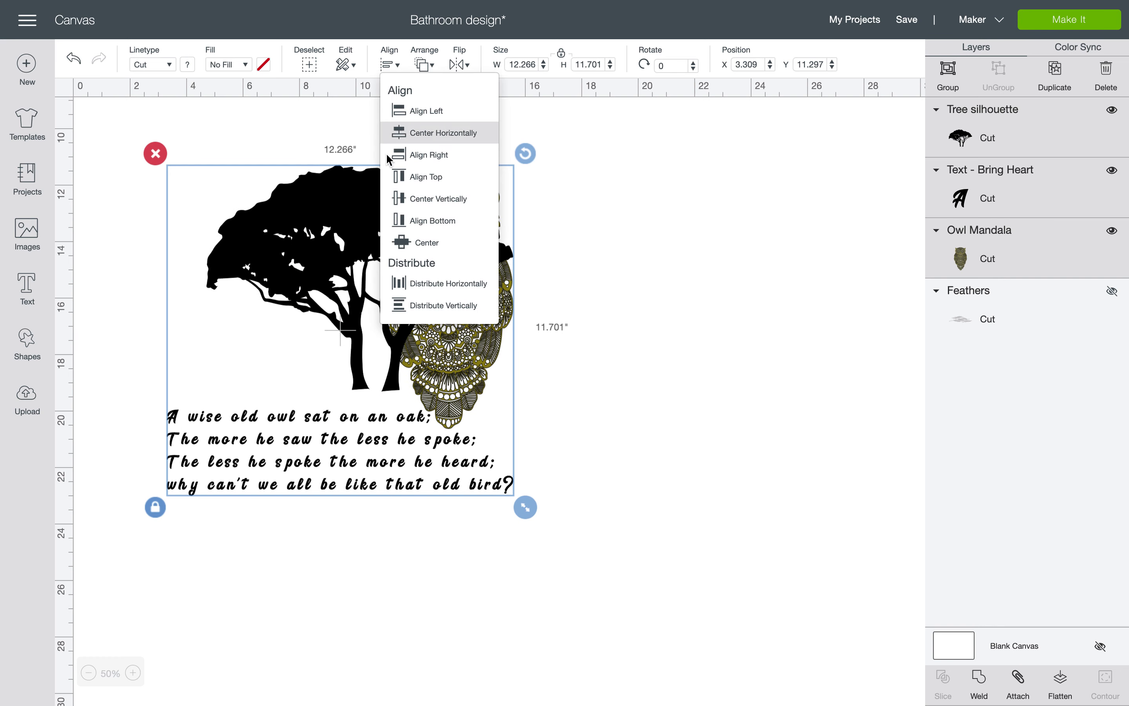
click(391, 181)
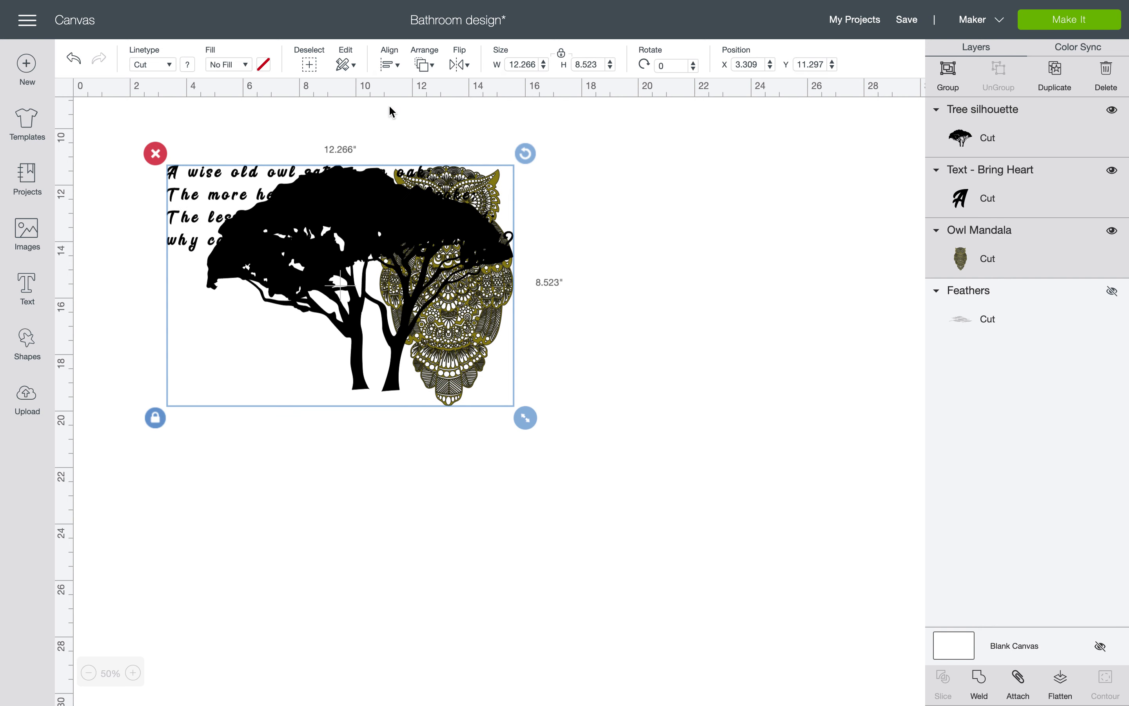
click(387, 66)
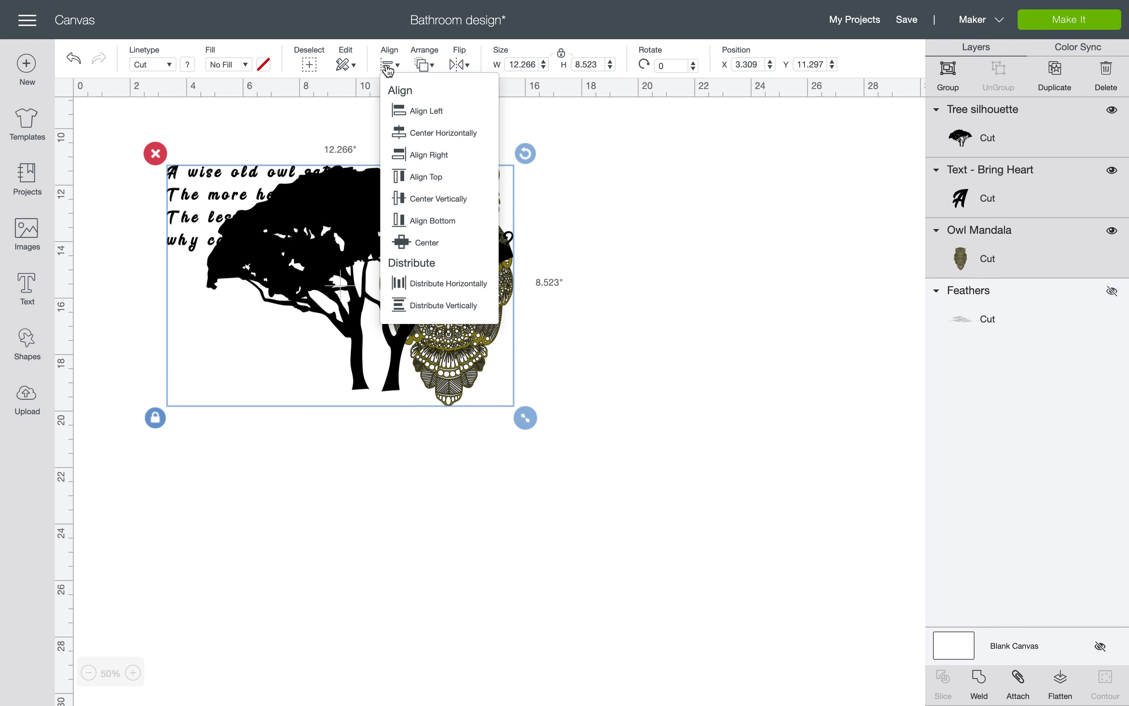
click(408, 221)
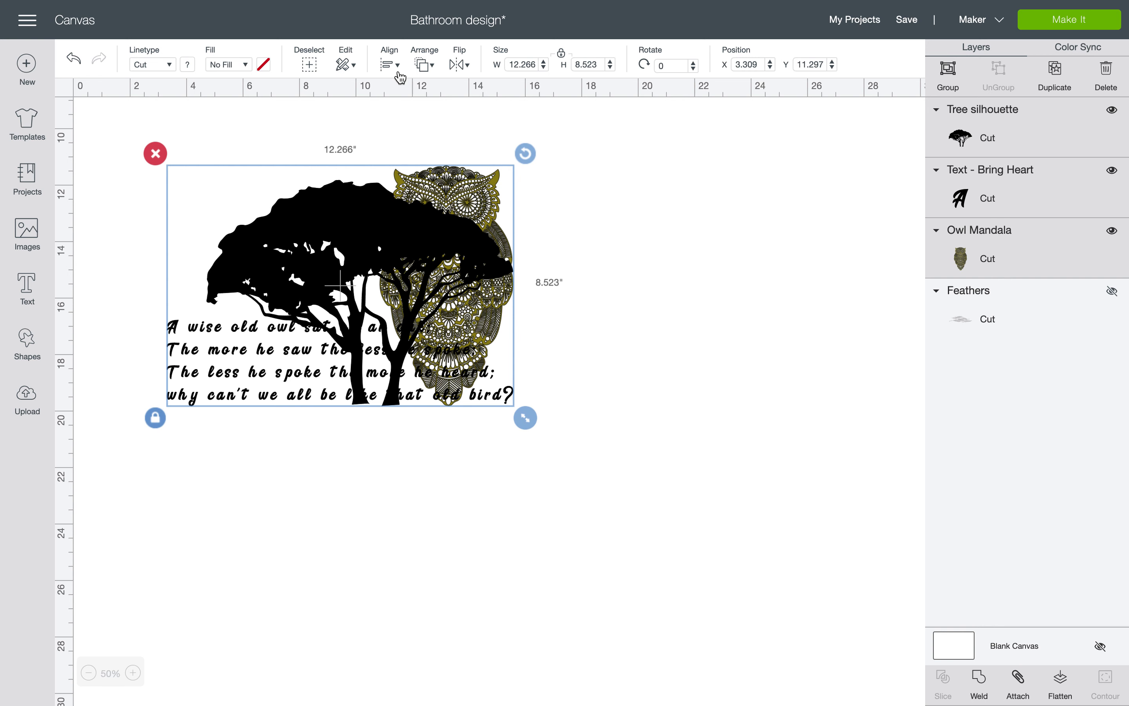
Center the three selected objects on one another and apply Distribute Horizontally.
click(390, 66)
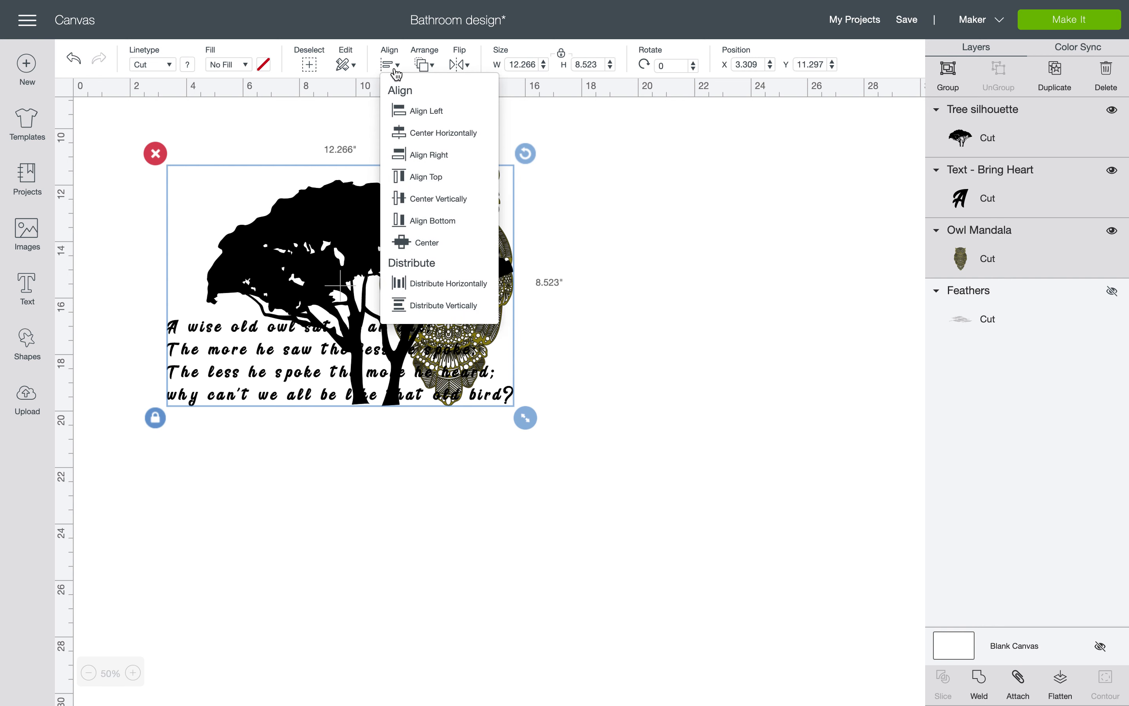
click(438, 245)
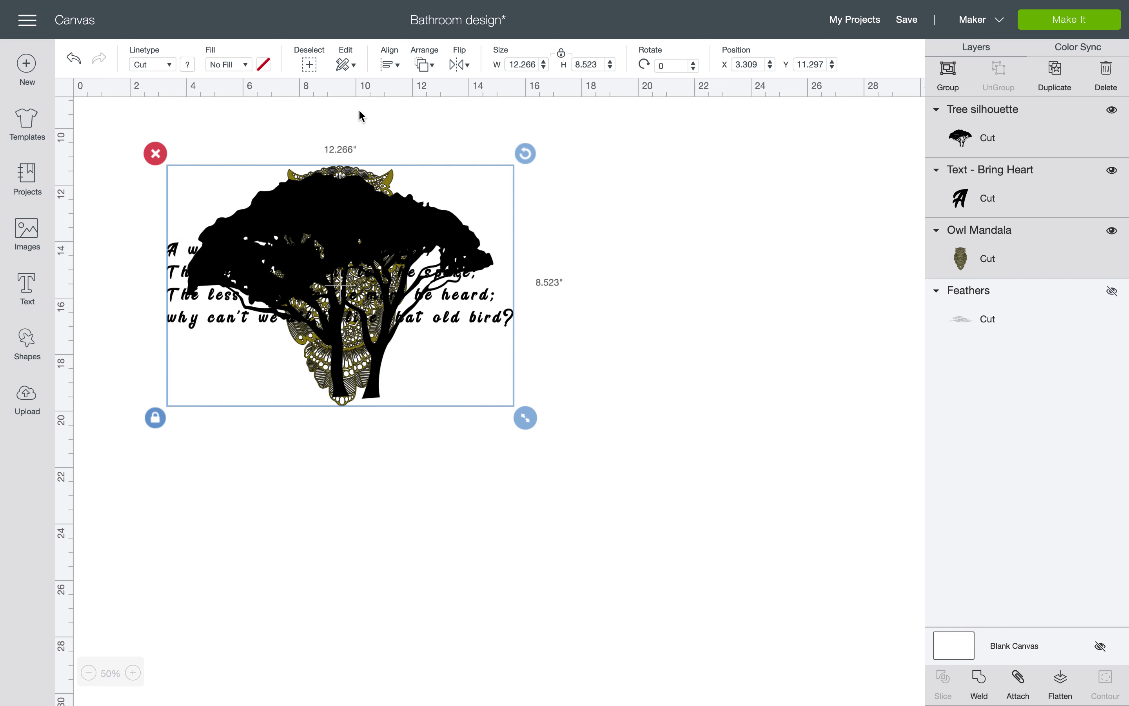
click(390, 66)
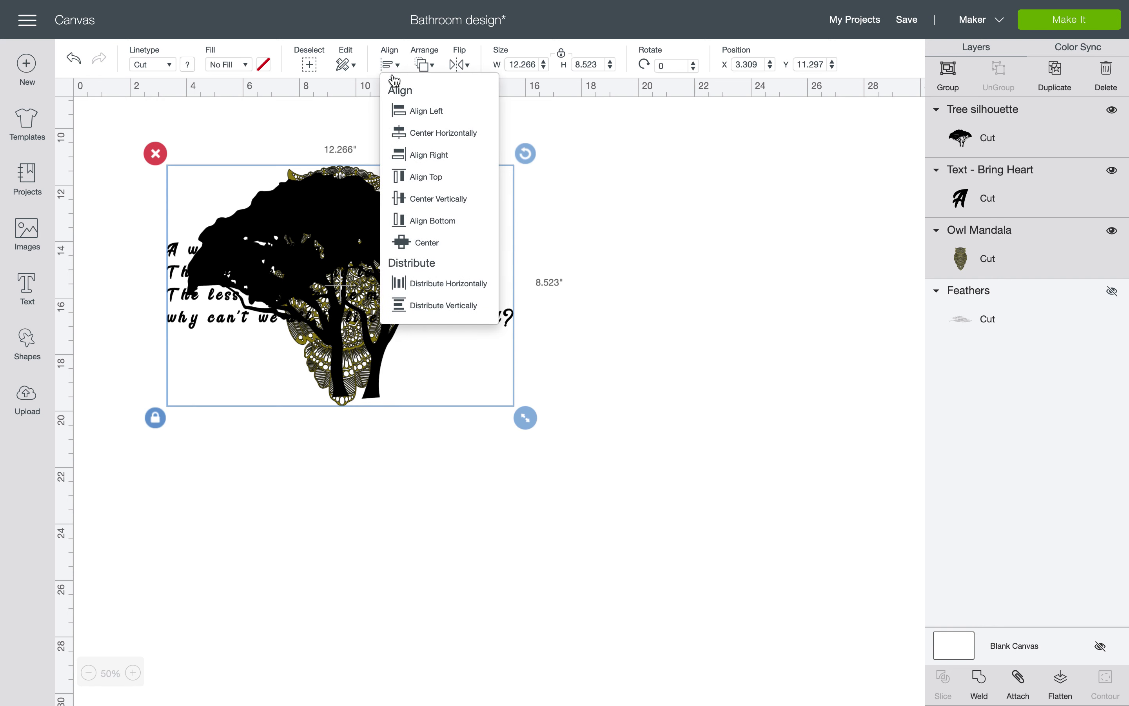
click(428, 284)
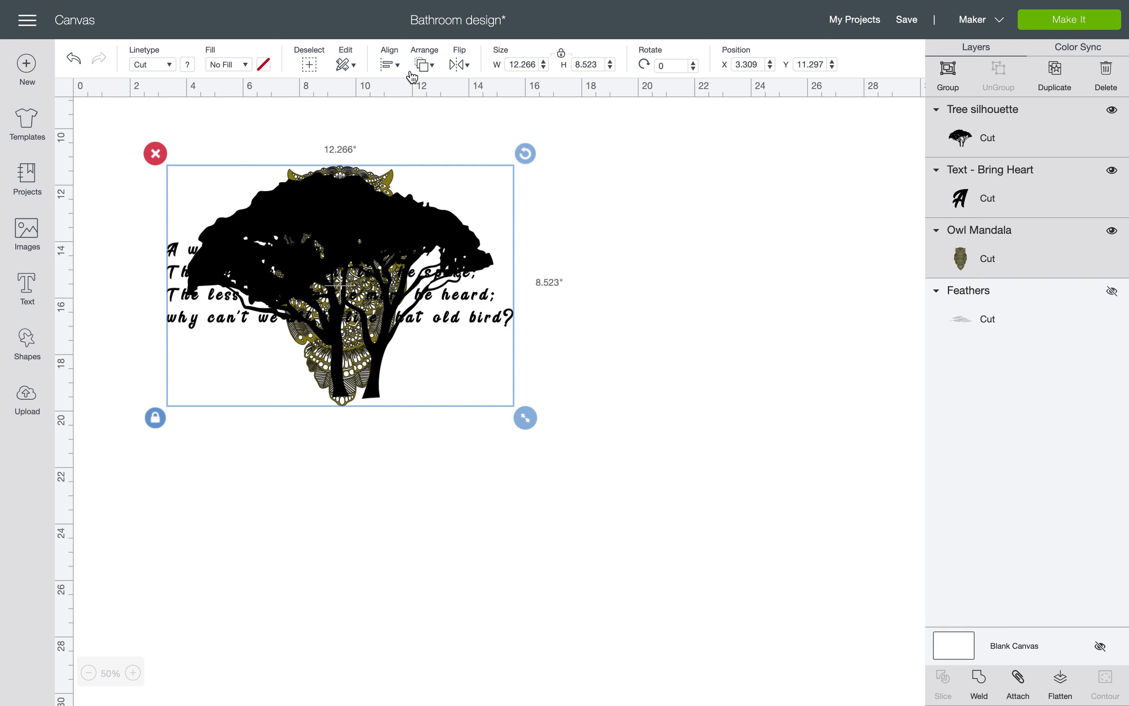
Apply Distribute Vertically to the three objects and clear the selection.
click(394, 69)
click(443, 306)
click(655, 336)
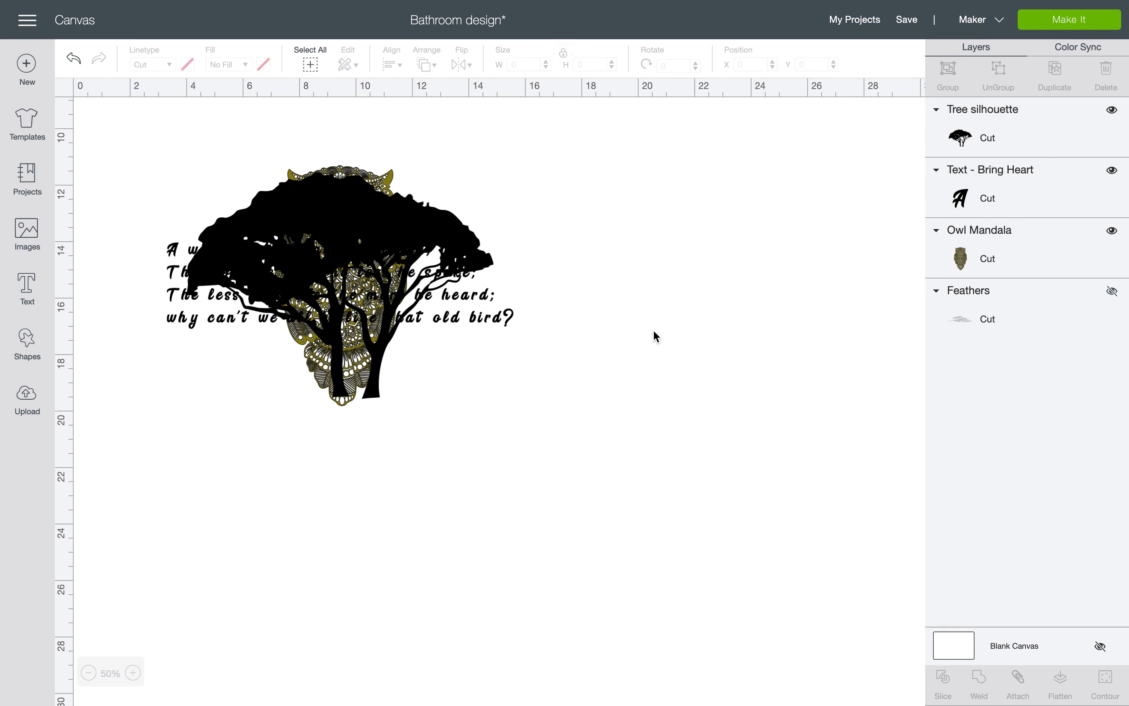
Pull the overlapping tree and owl apart, placing the tree at about X 15.733 and the owl at about X 2.882.
click(467, 262)
drag(467, 263, 799, 265)
drag(350, 294, 231, 294)
Move the poem text off the owl to about X 8.142, Y 16.676, next to the owl's lower body.
drag(340, 271, 355, 271)
drag(438, 312, 507, 395)
drag(370, 293, 498, 365)
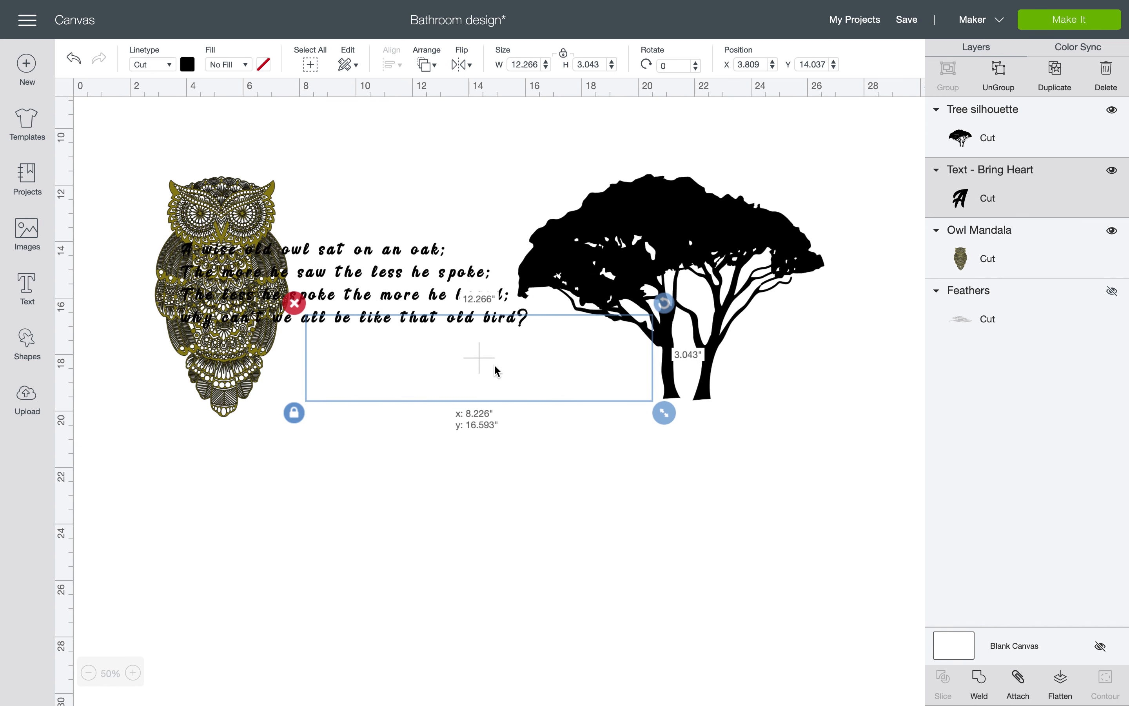
Lower the owl to about Y 12.547 and align it with the tree using Center Vertically.
click(224, 289)
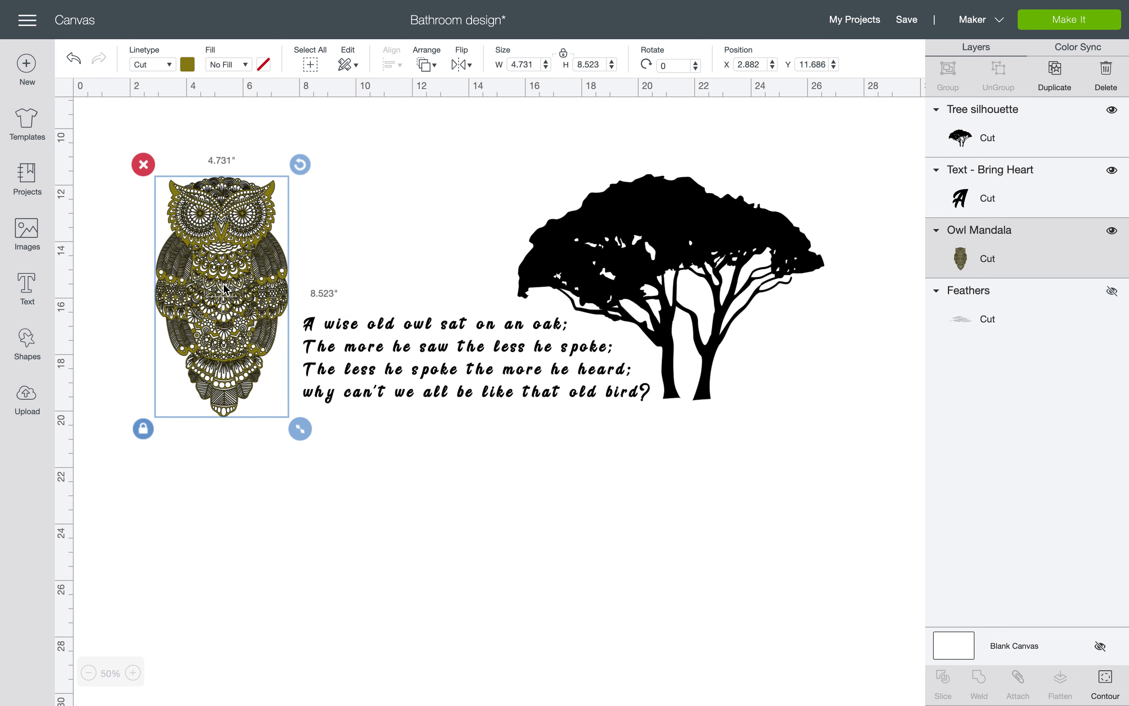
drag(224, 288, 226, 313)
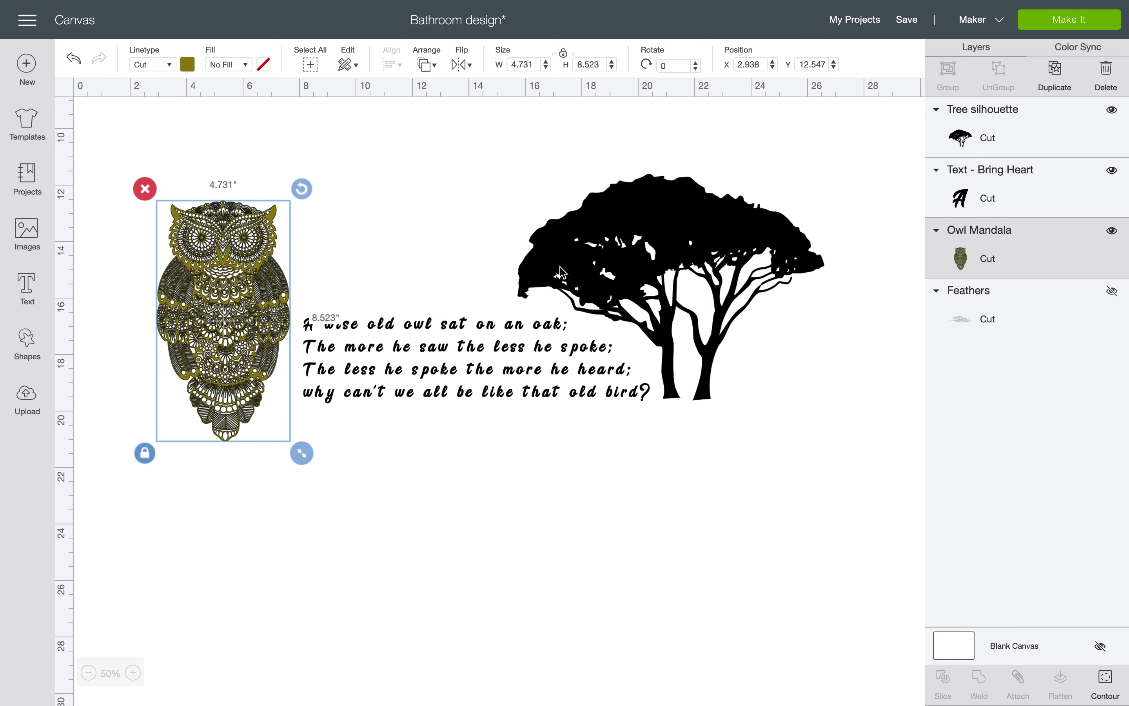
click(594, 272)
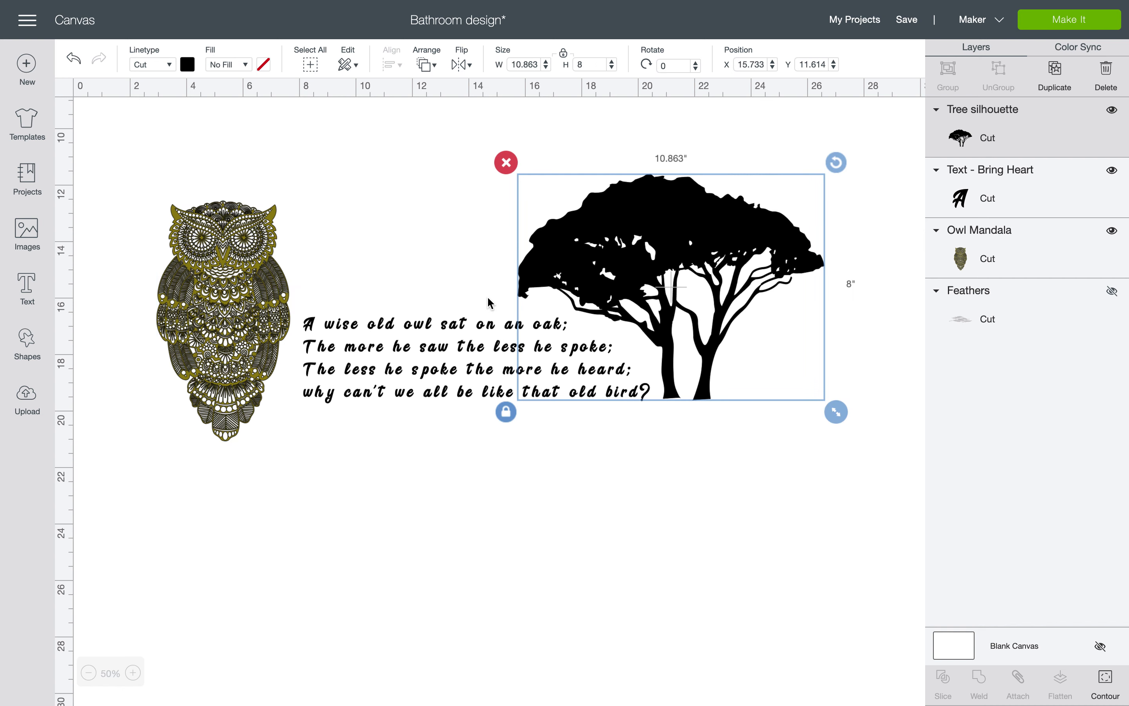
shift+click(204, 299)
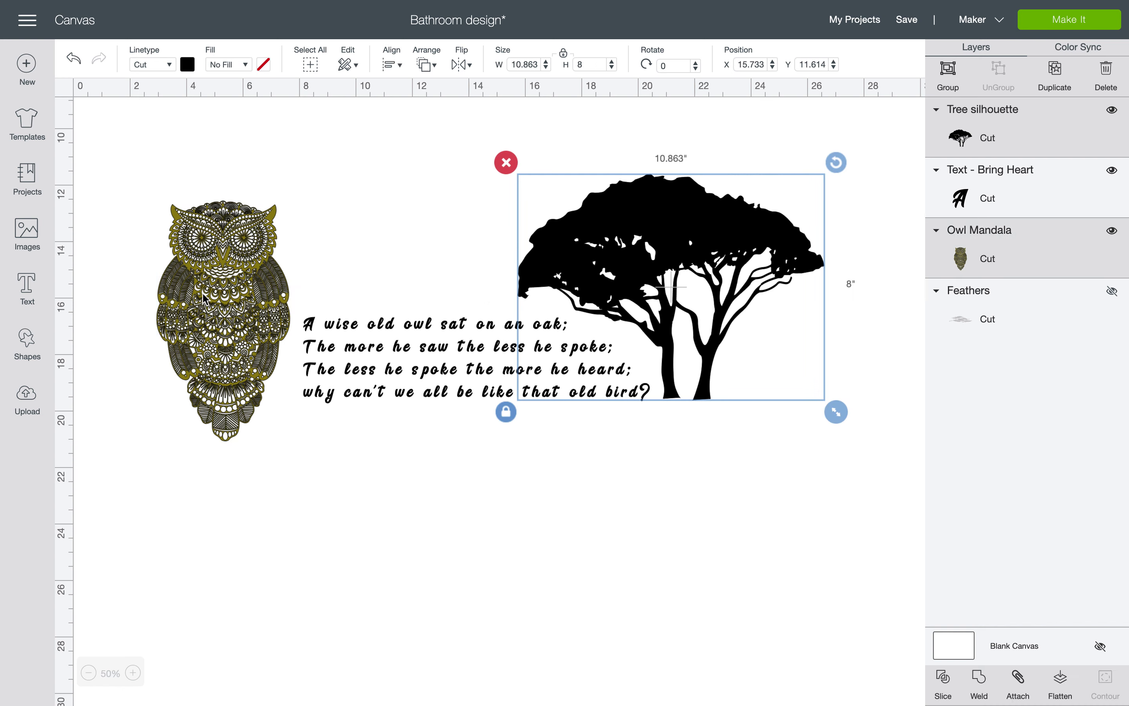
click(390, 66)
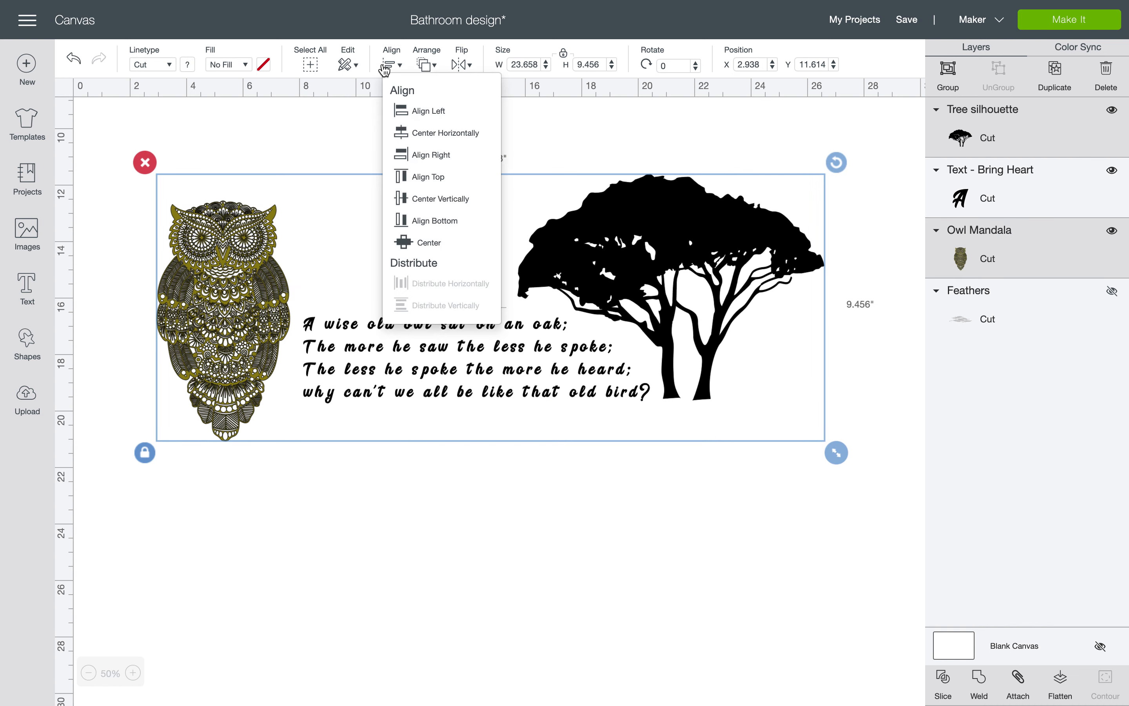
click(415, 197)
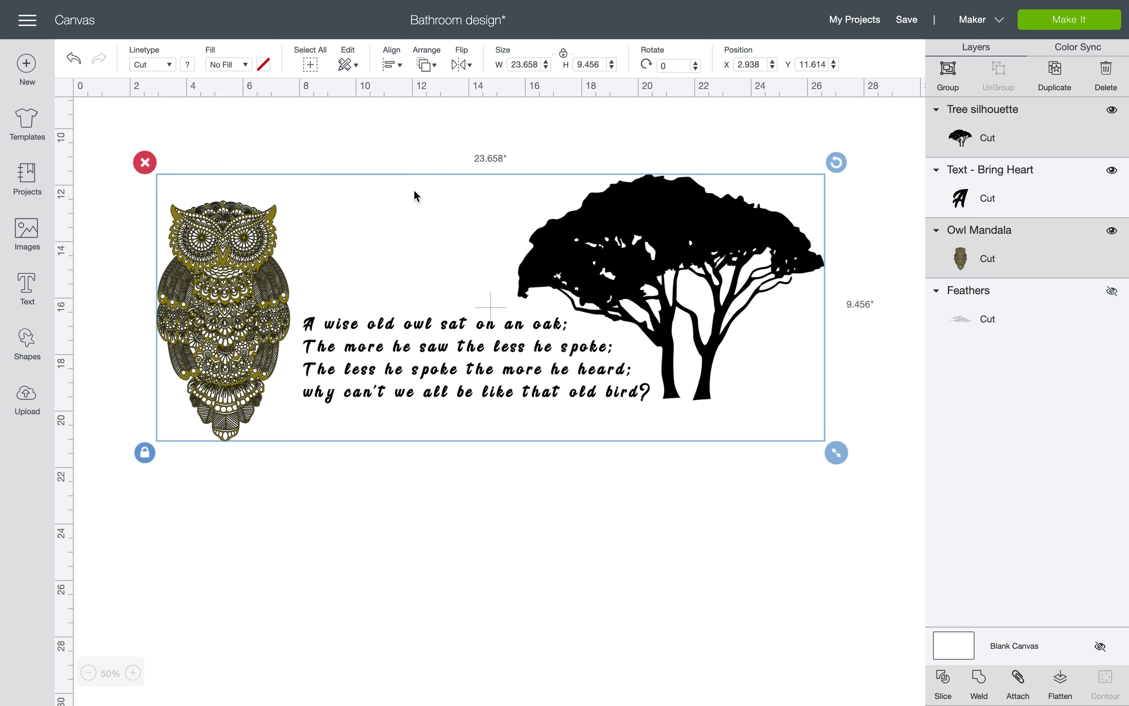
Select the poem text, tree and owl together, align their bottom edges, and clear the selection.
click(485, 363)
click(455, 370)
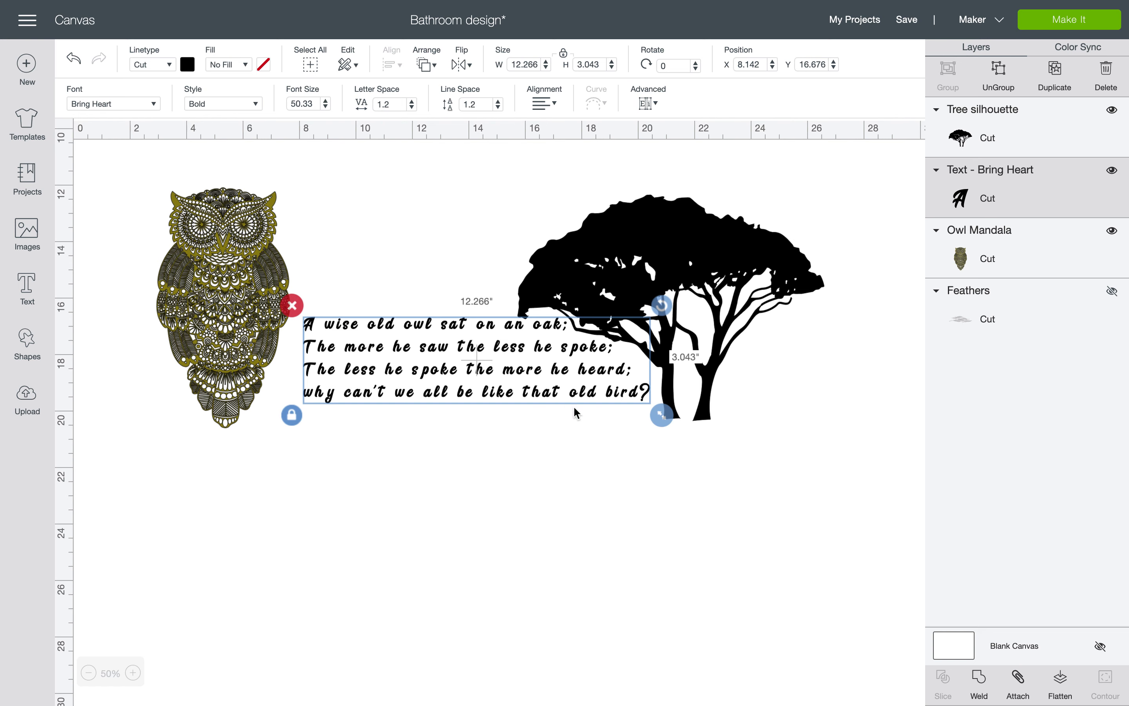
shift+click(680, 385)
shift+click(262, 341)
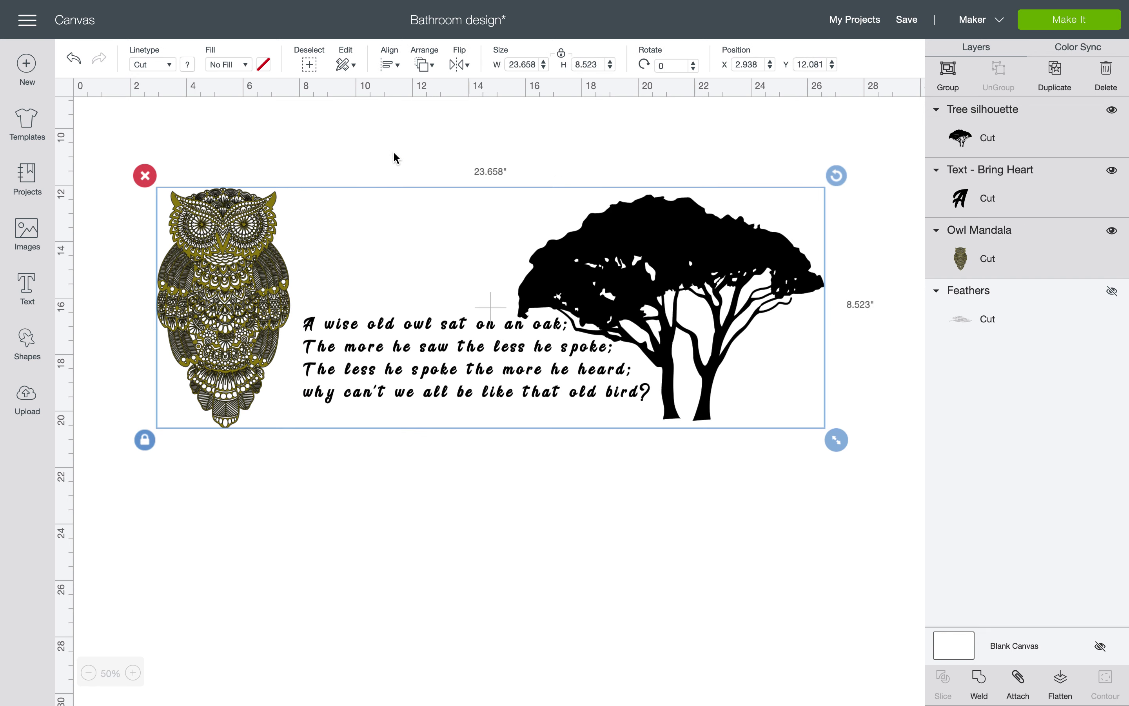
click(425, 65)
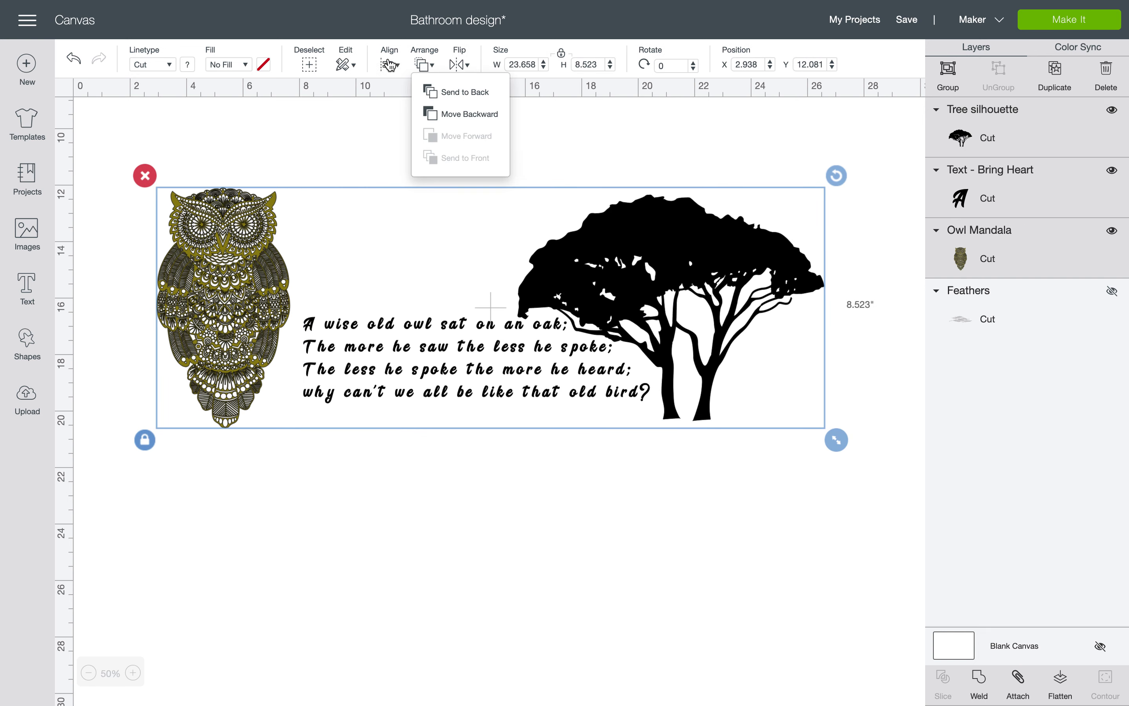
click(390, 64)
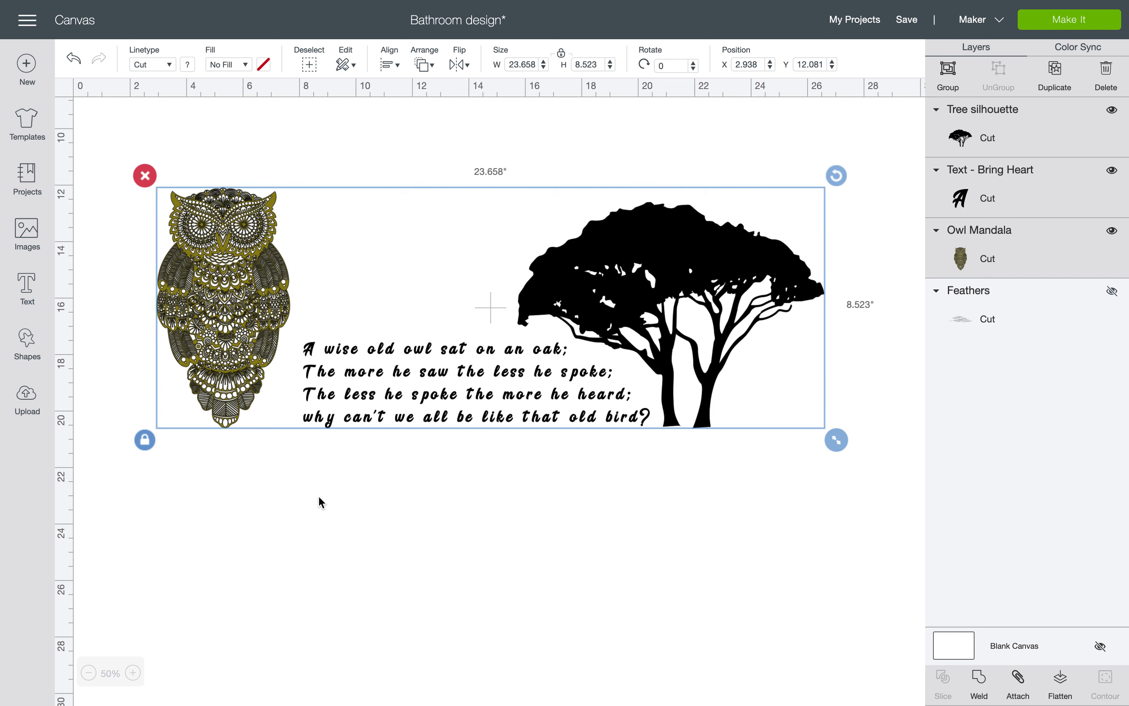
click(325, 520)
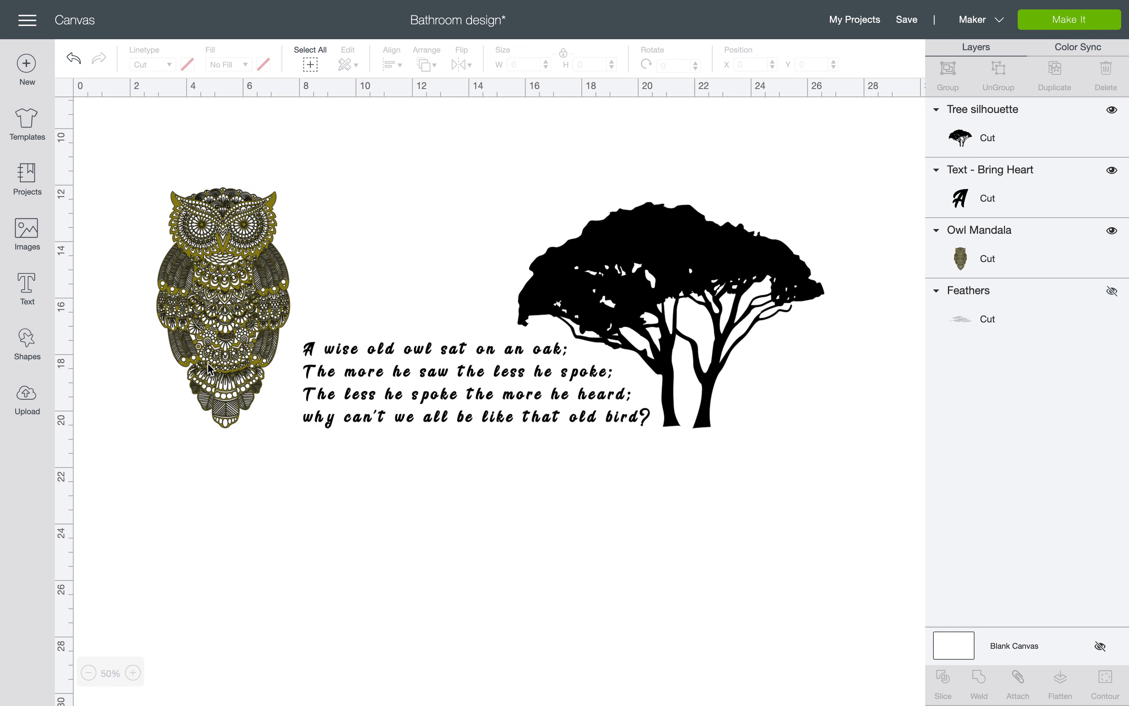
Nudge the owl slightly down and toward the poem text, and clear the selection.
click(250, 382)
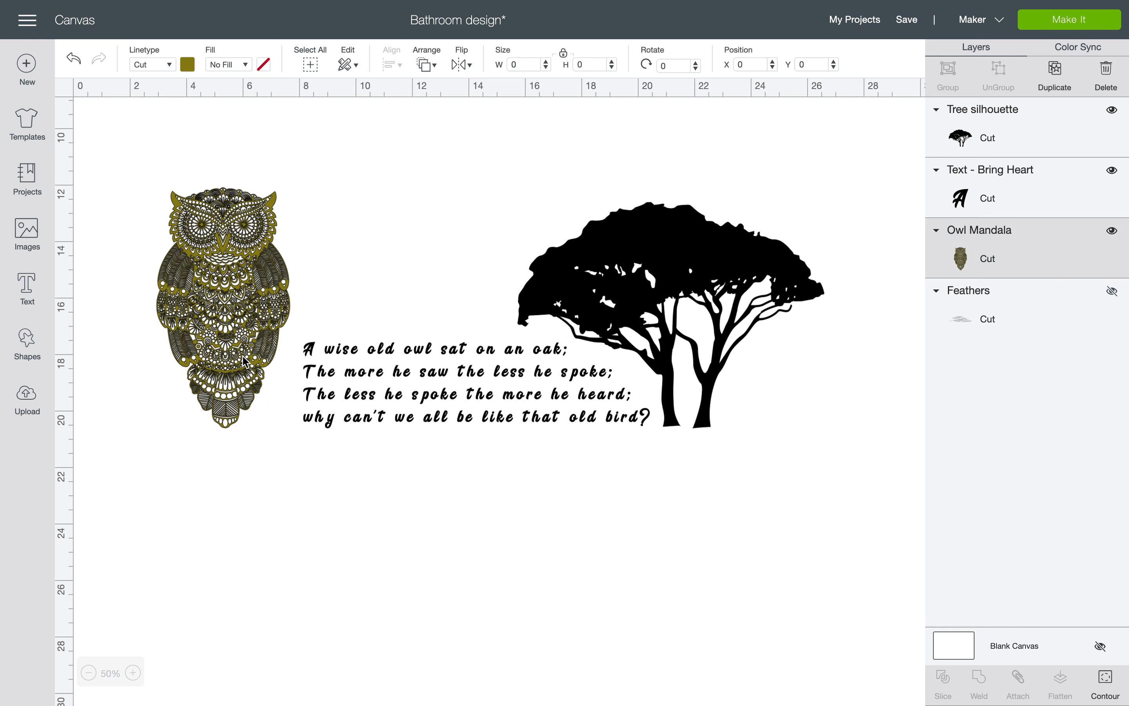
drag(246, 361, 262, 367)
click(425, 253)
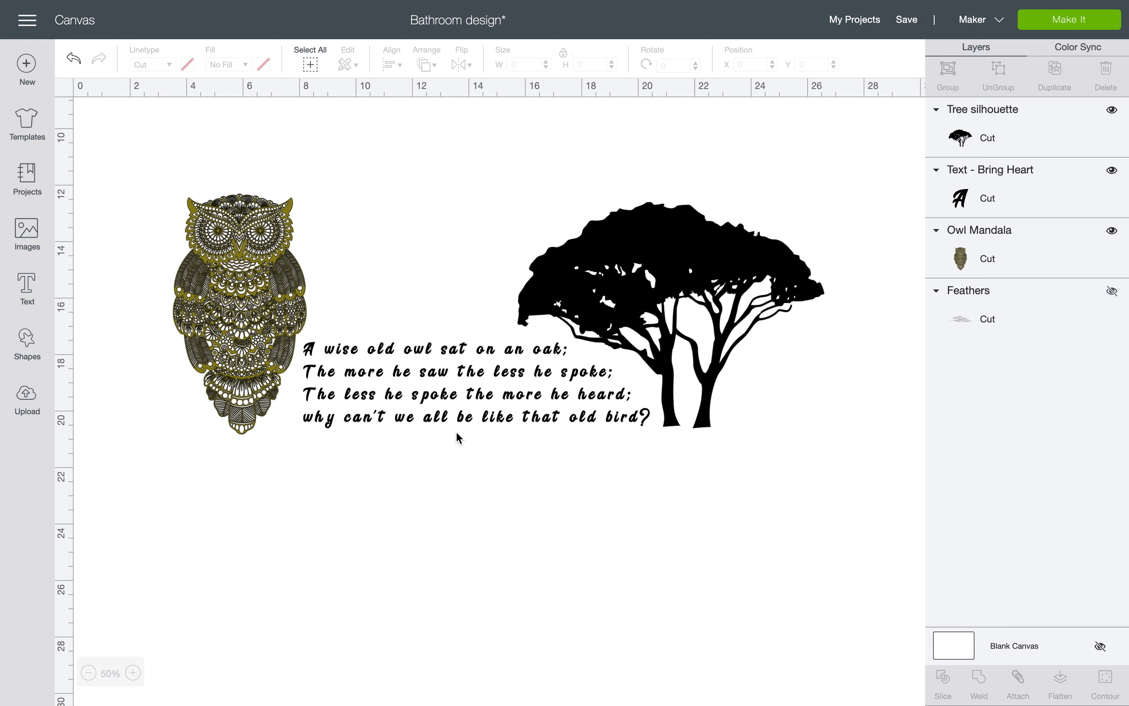
Add a new text object reading "Hello" to the canvas.
scroll(457, 439, down, 3)
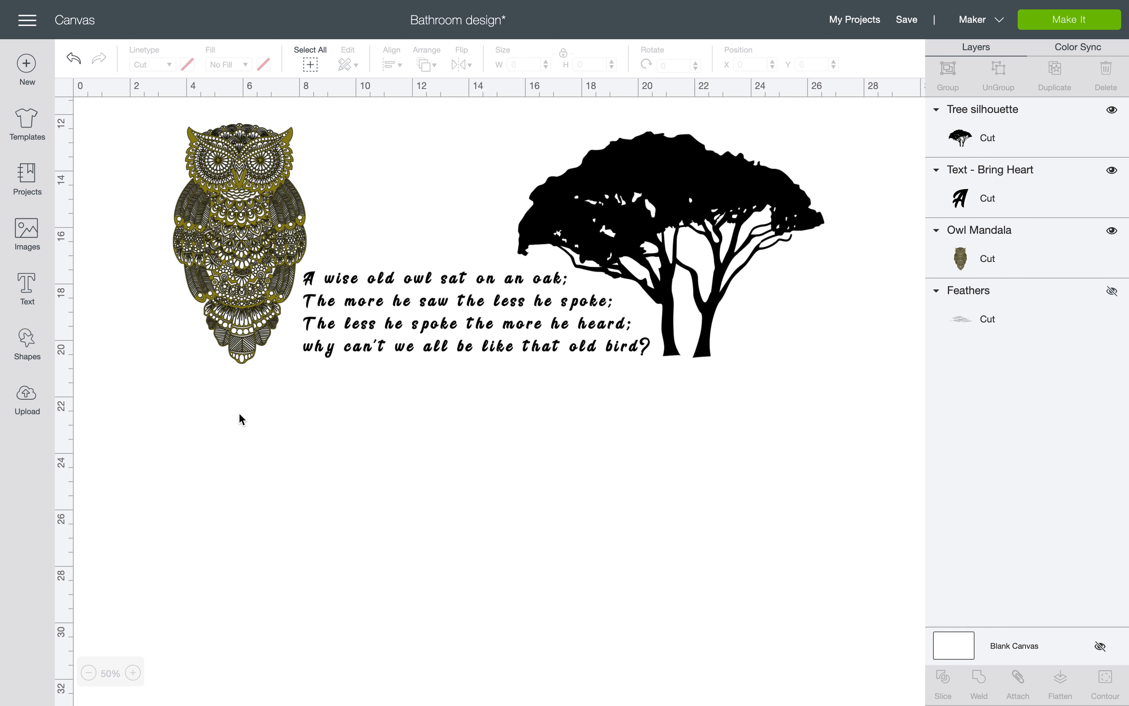
click(27, 292)
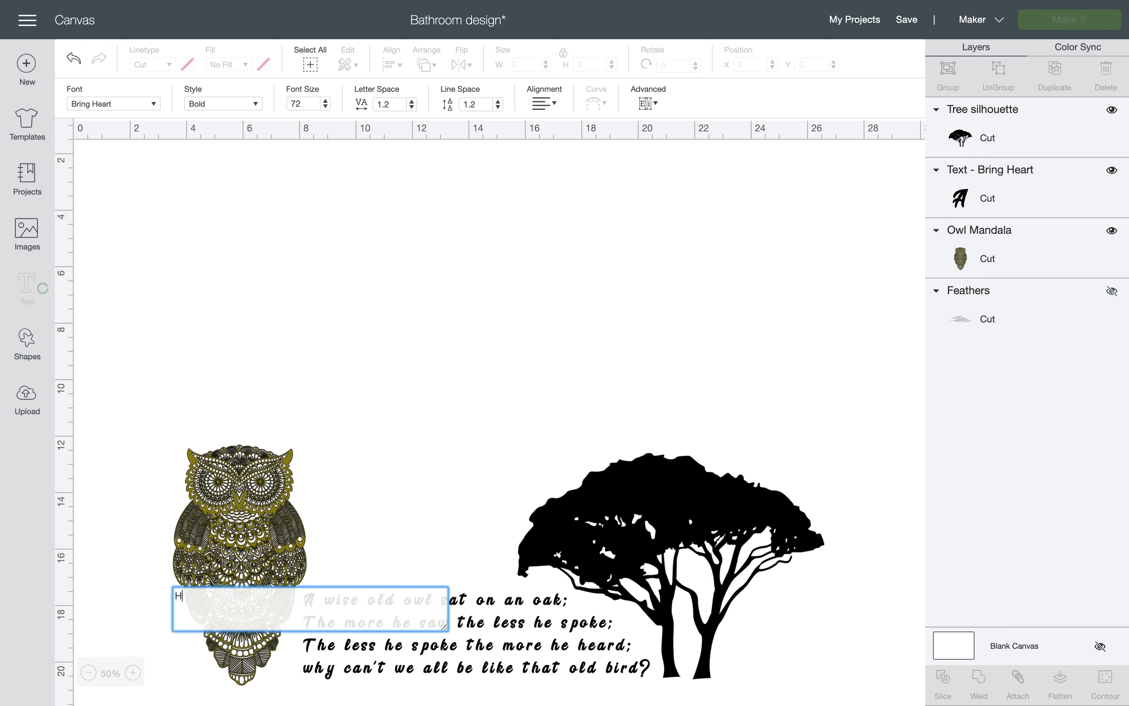
text(Hello)
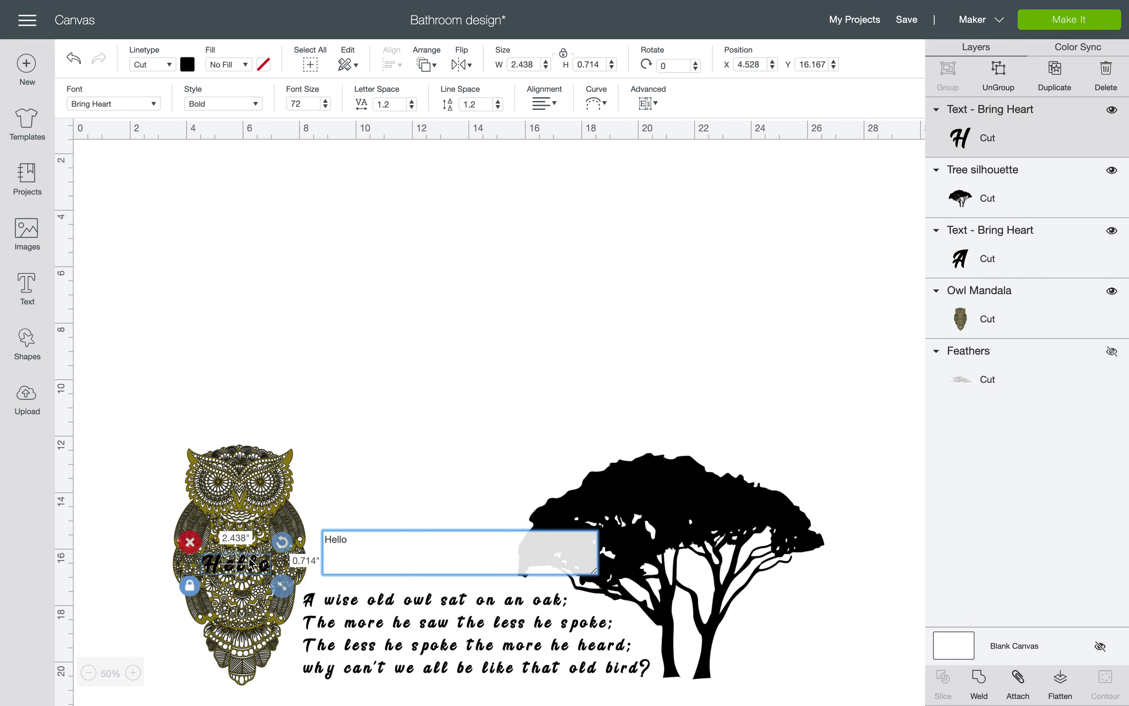
Move the Hello text below the poem to about X 11.528, Y 23.472 and enlarge it to about 7.216 by 2.113 inches.
scroll(252, 565, down, 5)
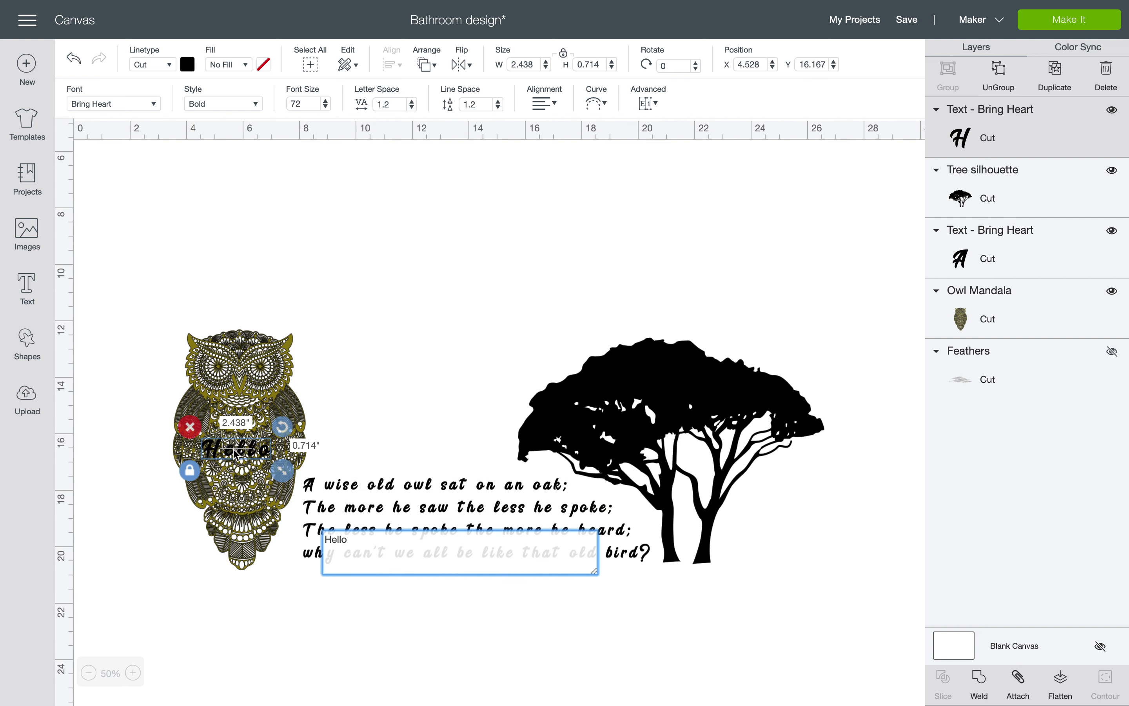
drag(235, 453, 432, 660)
scroll(433, 660, down, 6)
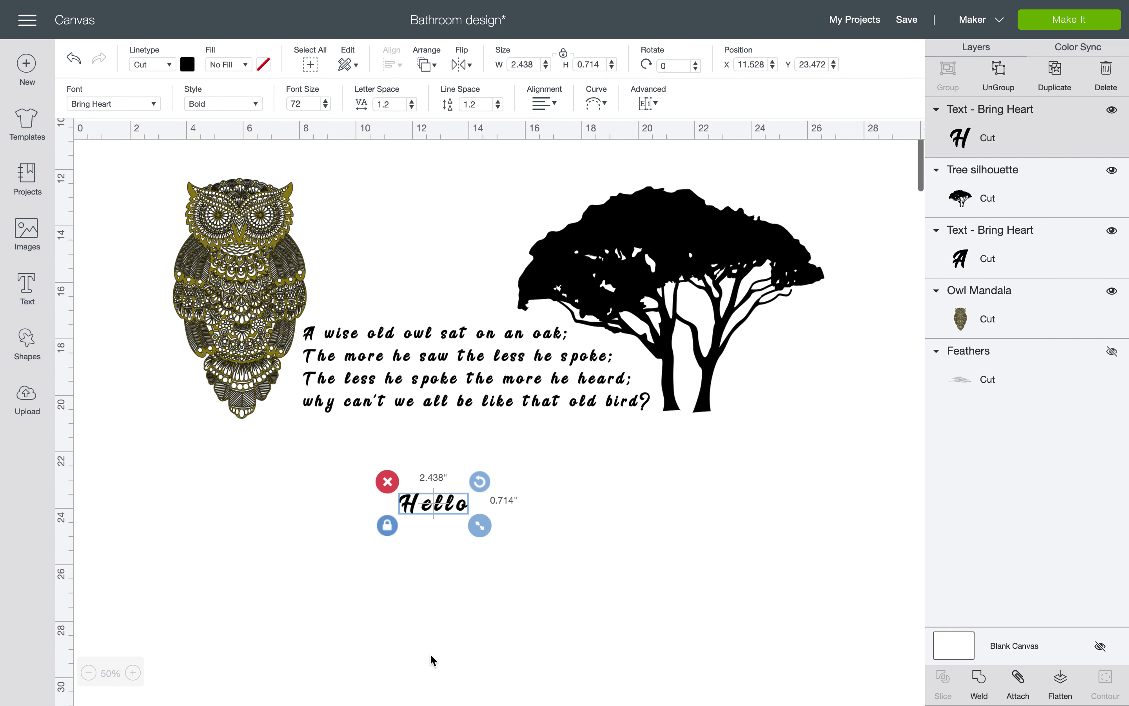
drag(479, 504, 618, 556)
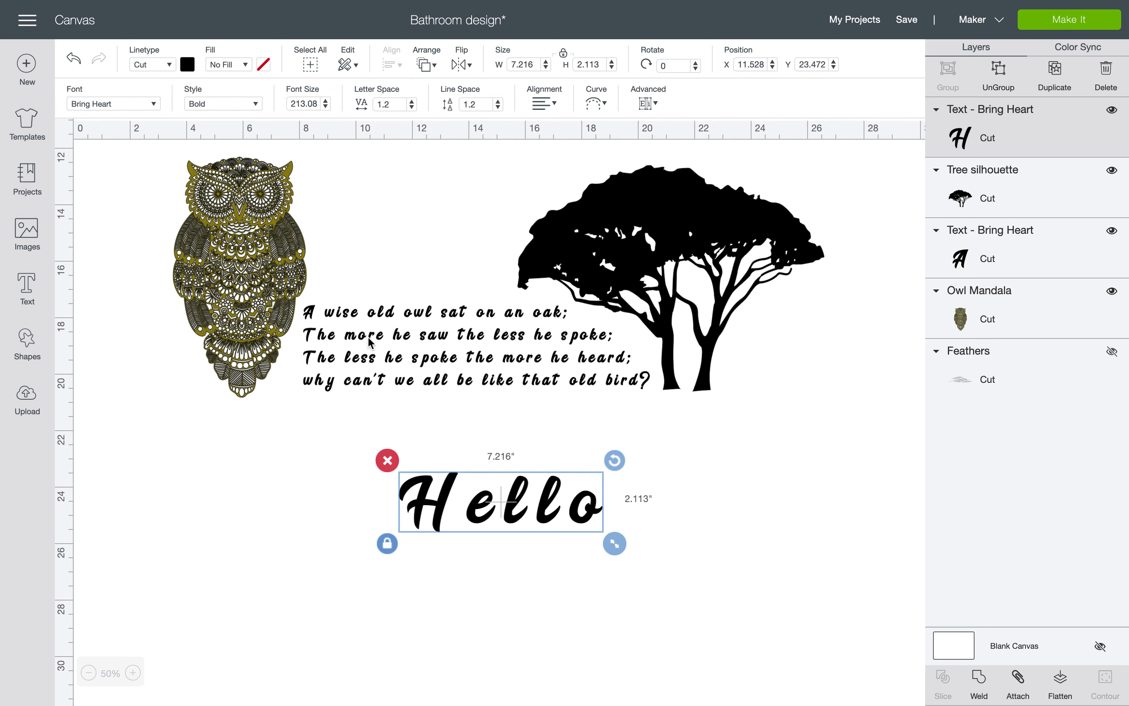
Change the font of the Hello text to Brush Script.
click(142, 104)
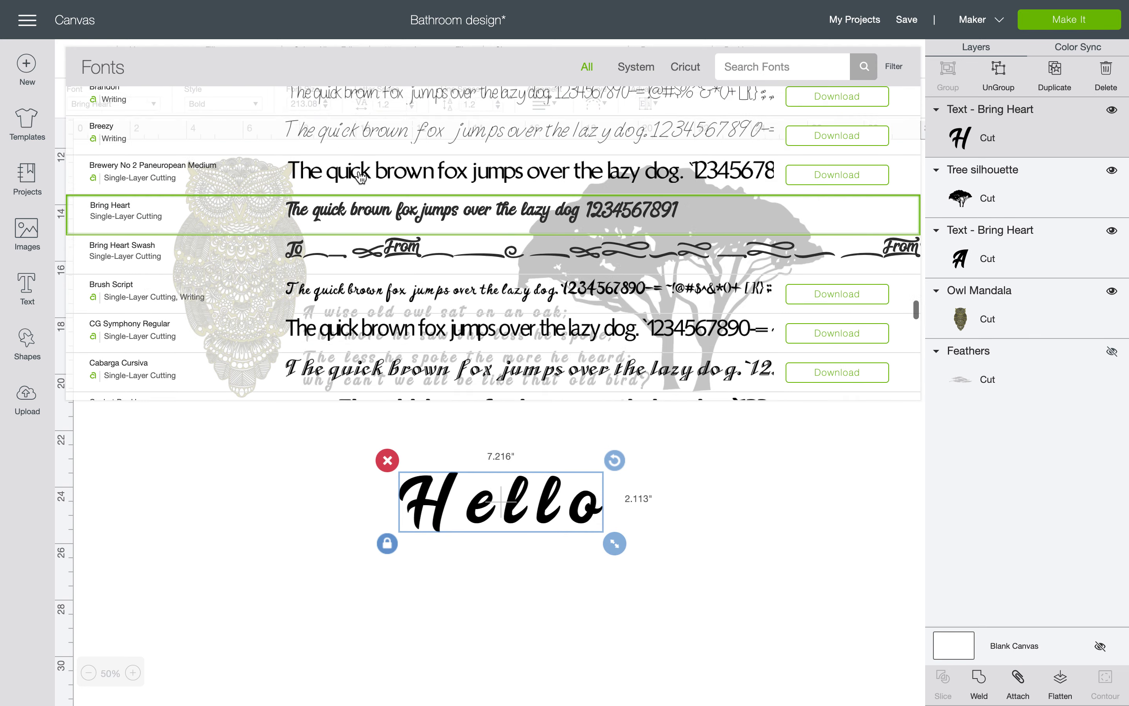
scroll(361, 176, down, 1)
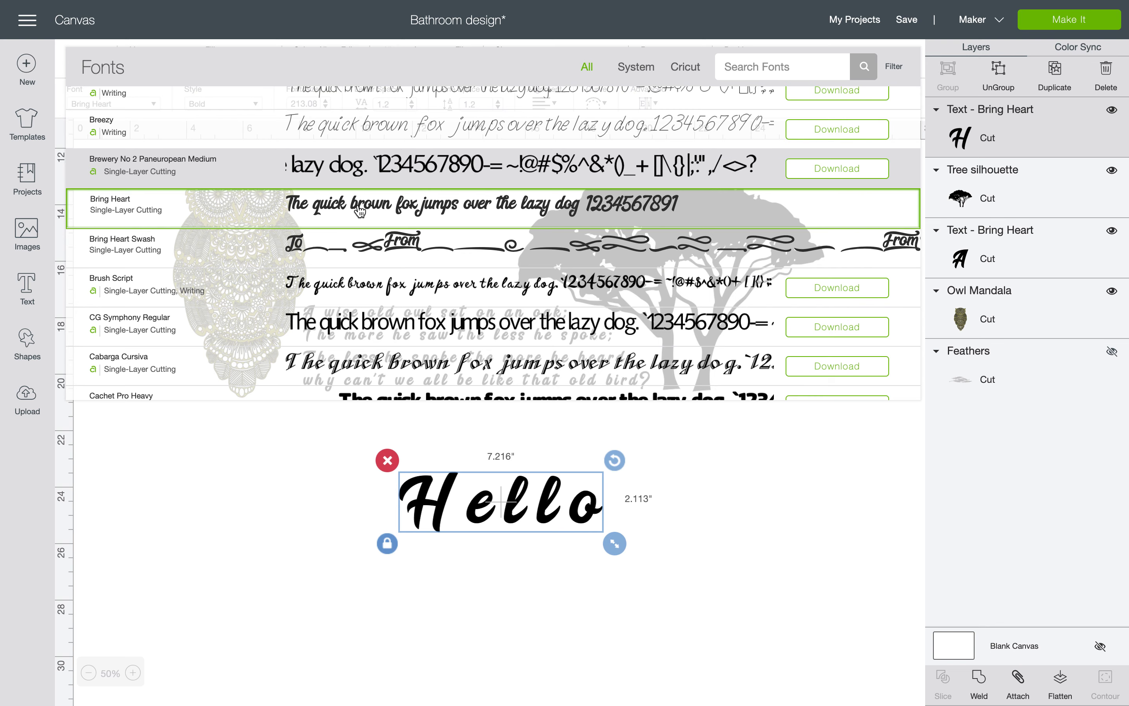
click(351, 284)
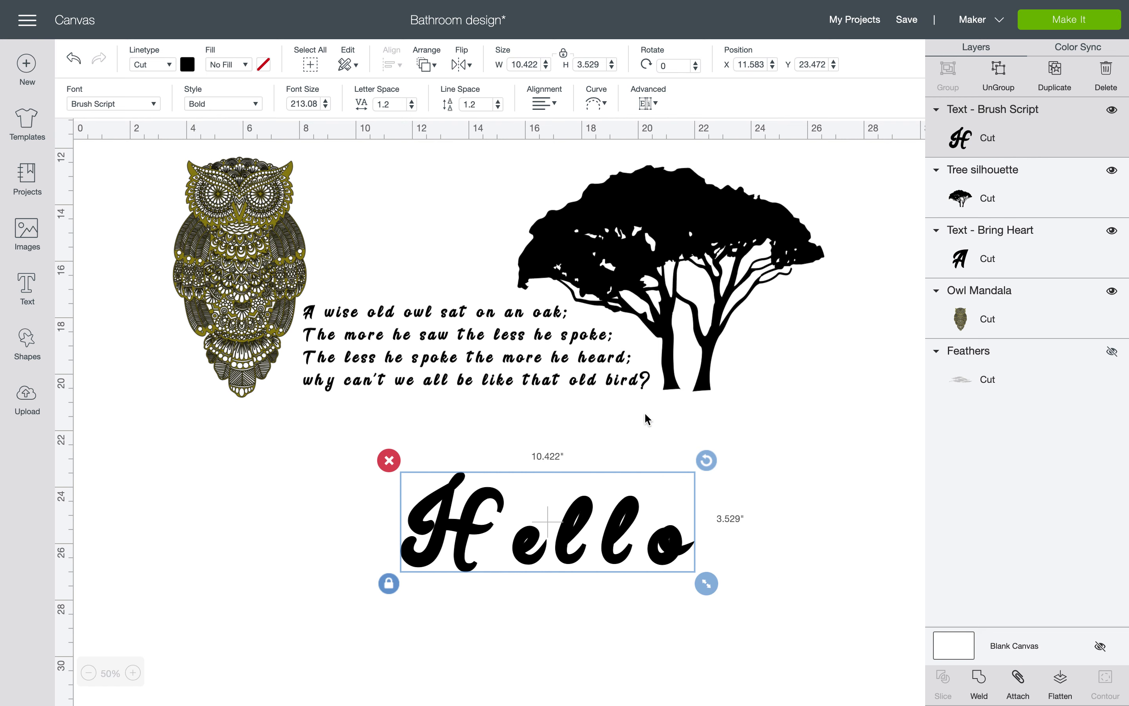
Reduce the letter space of the Hello text to 0.5.
click(412, 107)
click(412, 107)
click(411, 107)
click(411, 108)
click(411, 107)
click(412, 108)
click(411, 107)
Set the Hello text to the Regular style and reduce its letter space to 0.
click(259, 106)
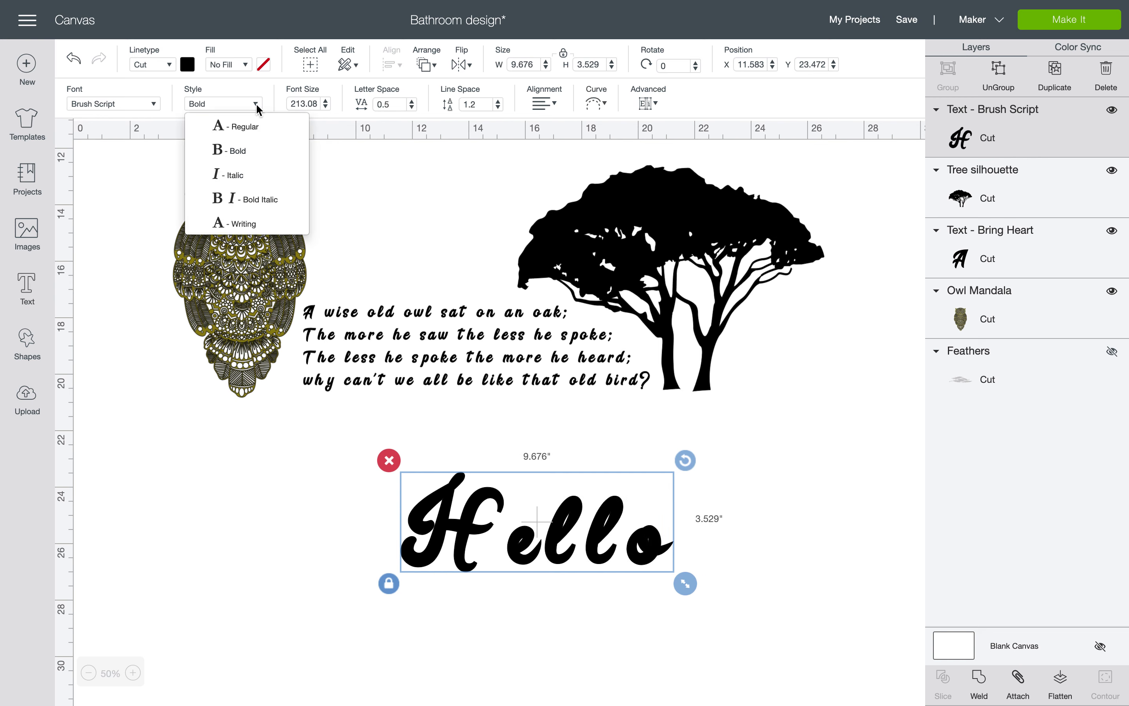
click(245, 123)
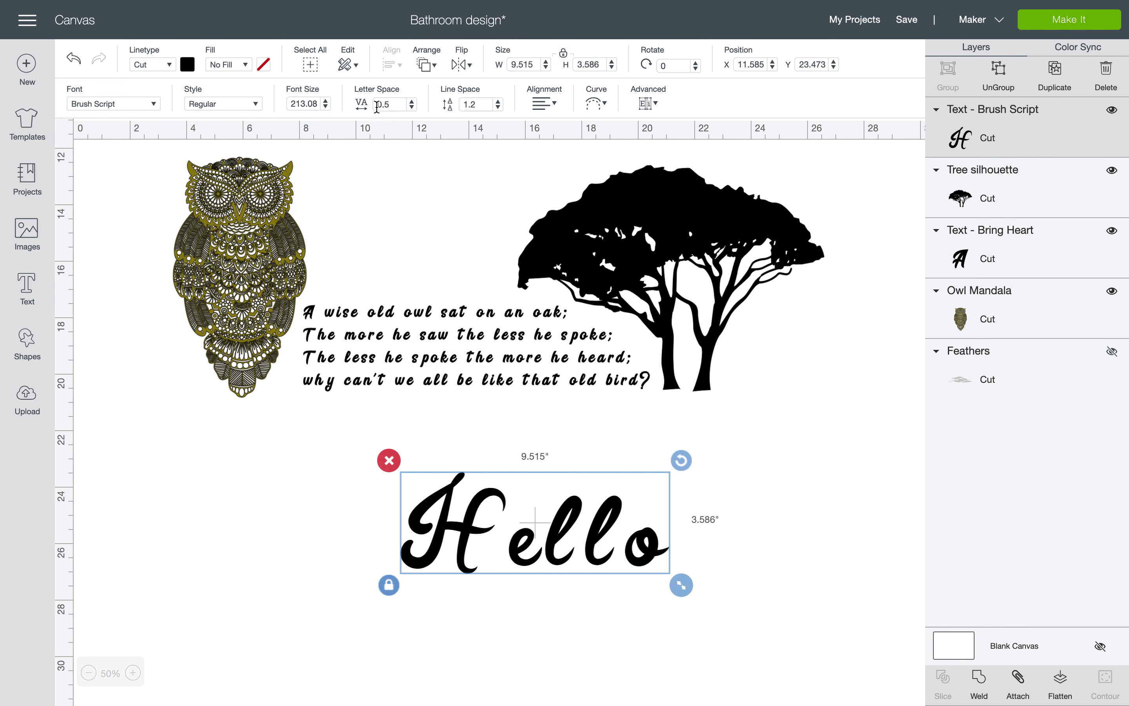
click(412, 107)
click(412, 107)
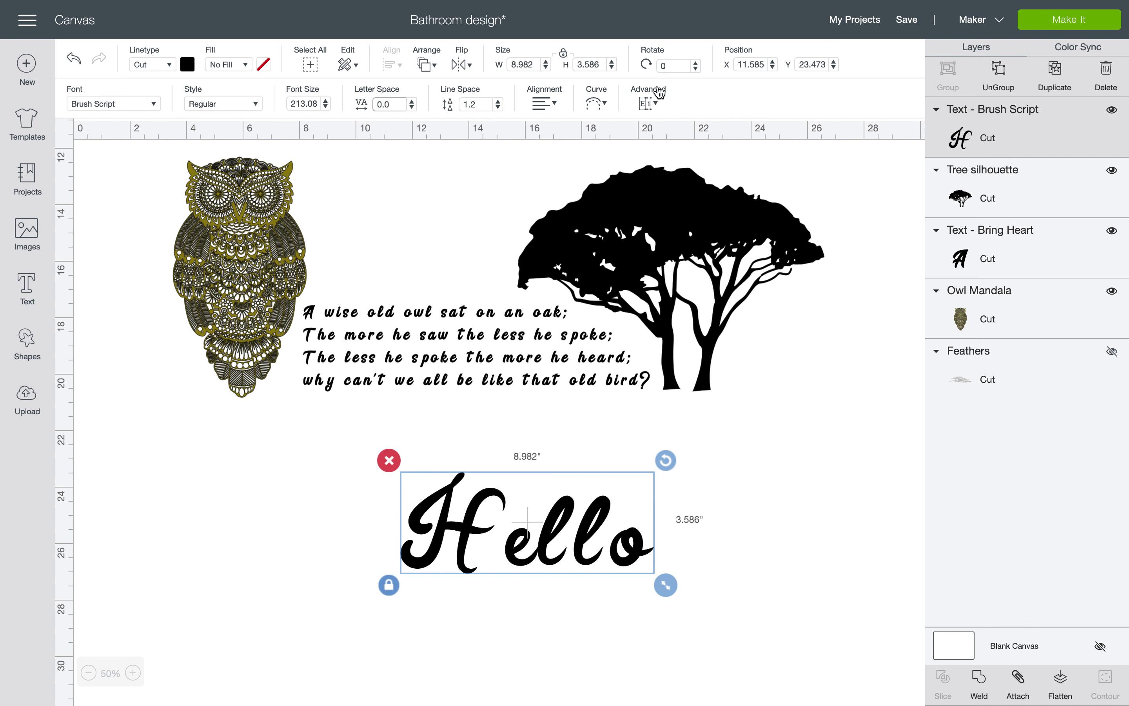
Try ungrouping the Hello text to letters, and undo the ungrouping.
click(650, 103)
click(658, 123)
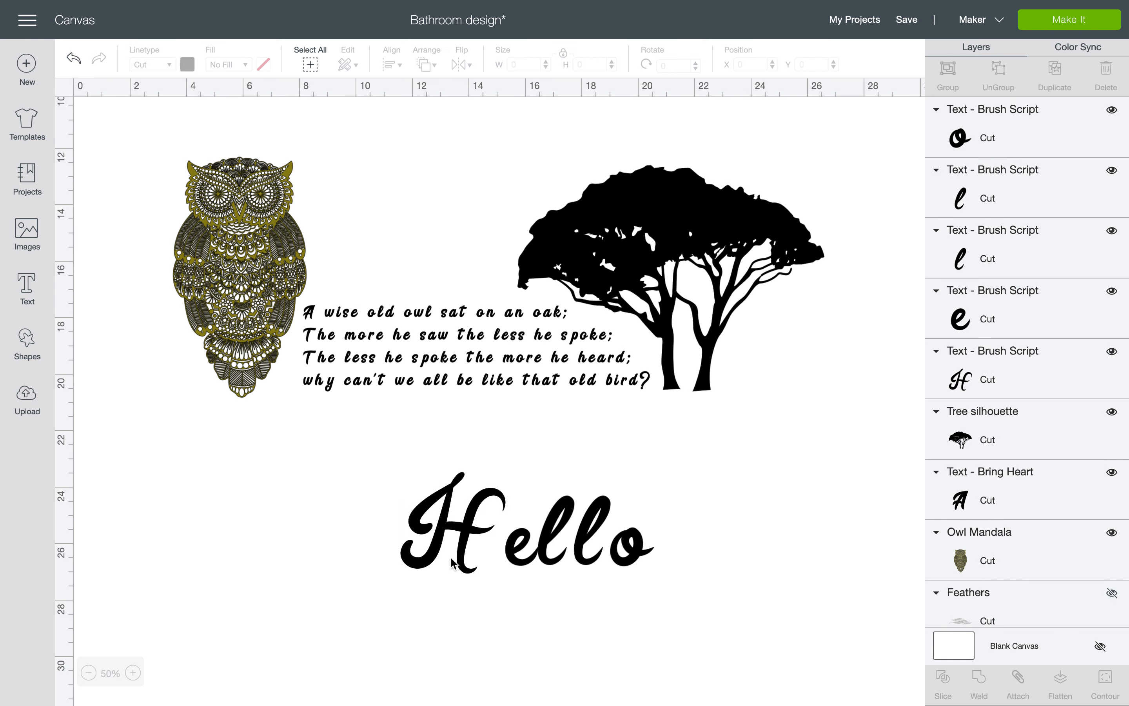
click(73, 61)
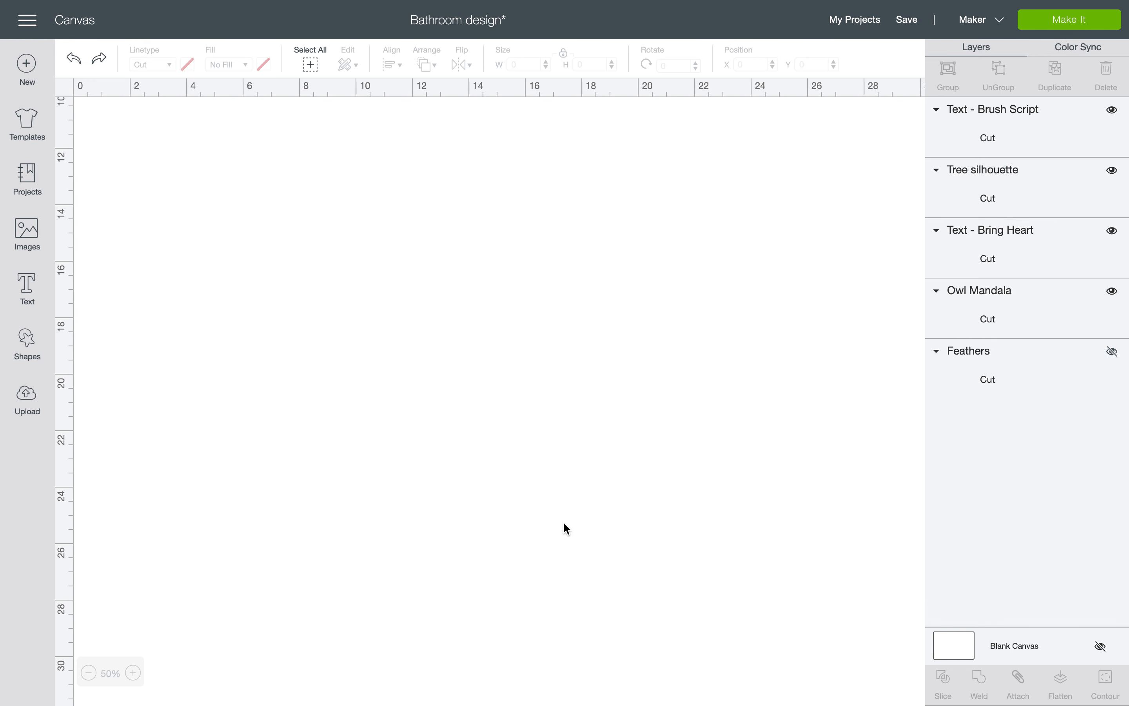
Ungroup the Hello text into individual letters.
click(555, 520)
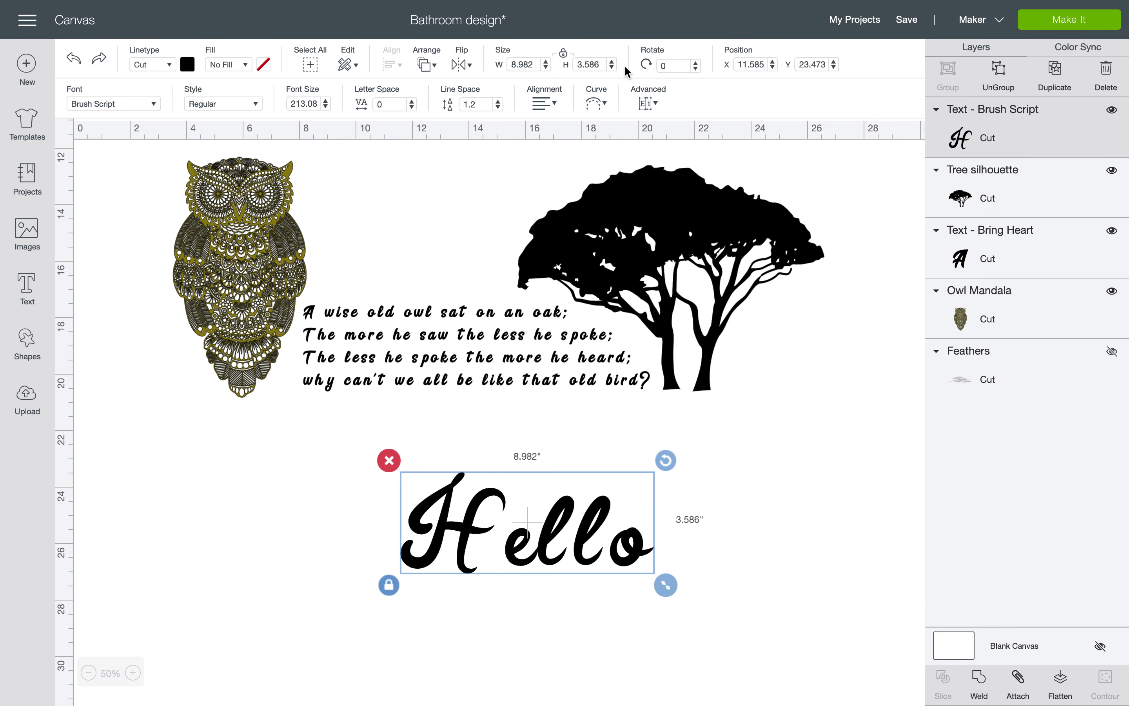
click(645, 110)
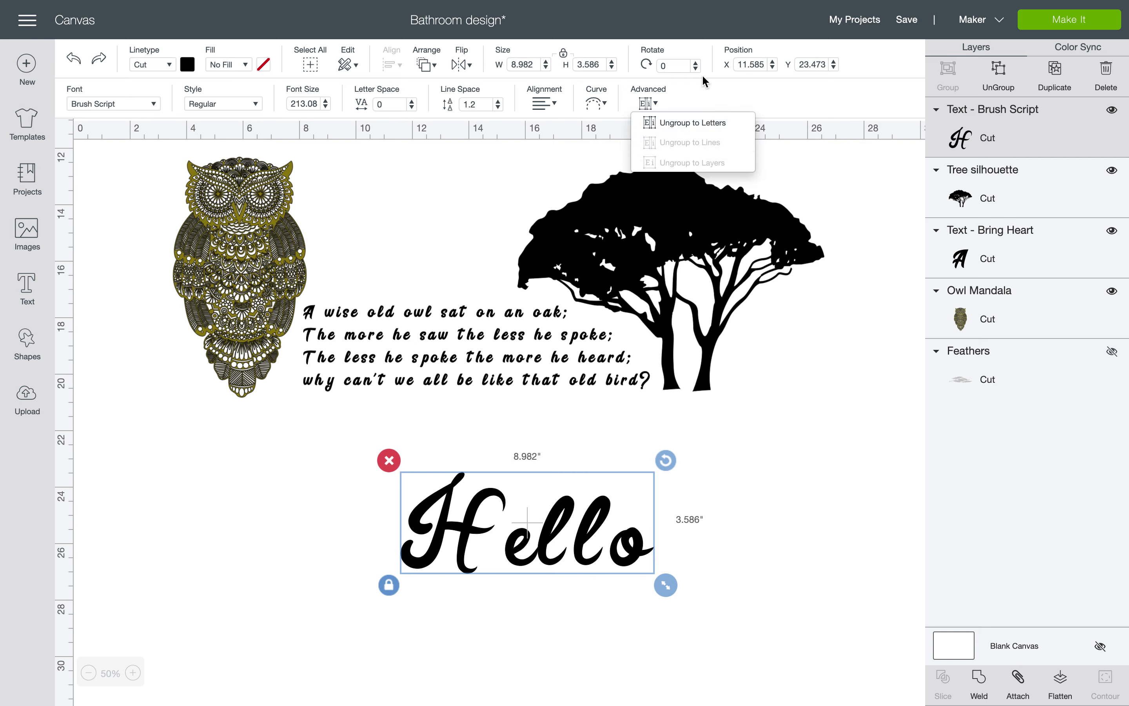
click(685, 122)
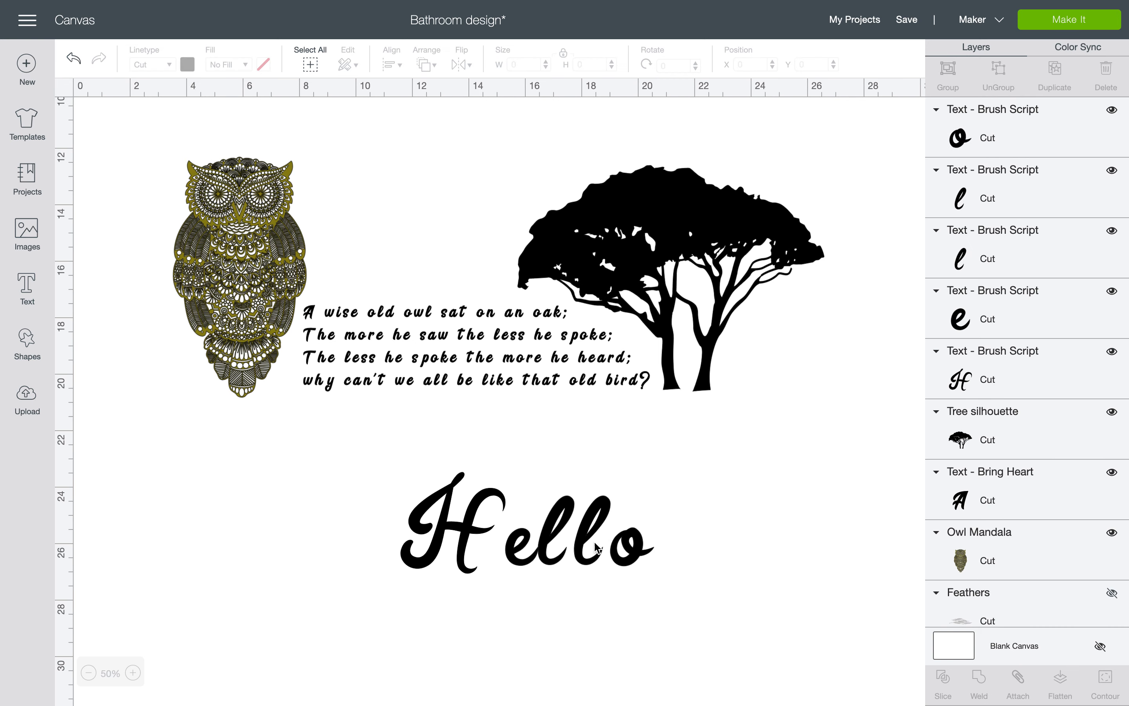
Close up the Hello letters until they touch, placing the o at about X 18.293, Y 25.378 and the H at about X 12.196, Y 23.334.
drag(579, 546, 609, 558)
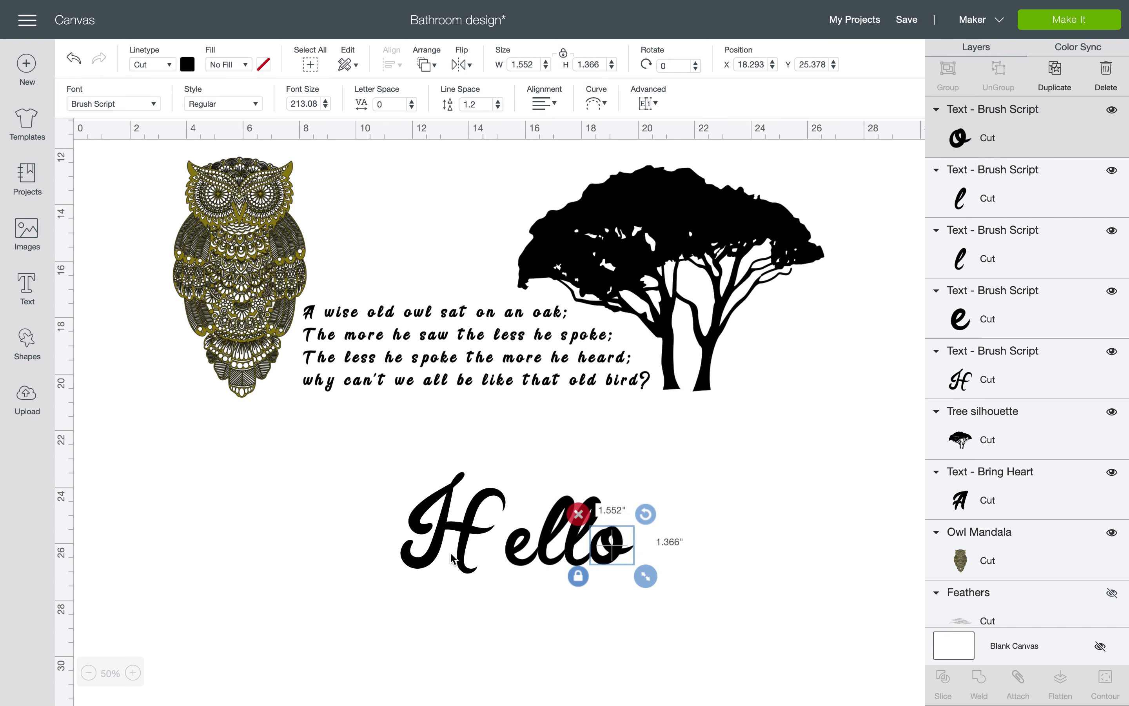
drag(513, 558, 478, 556)
click(640, 512)
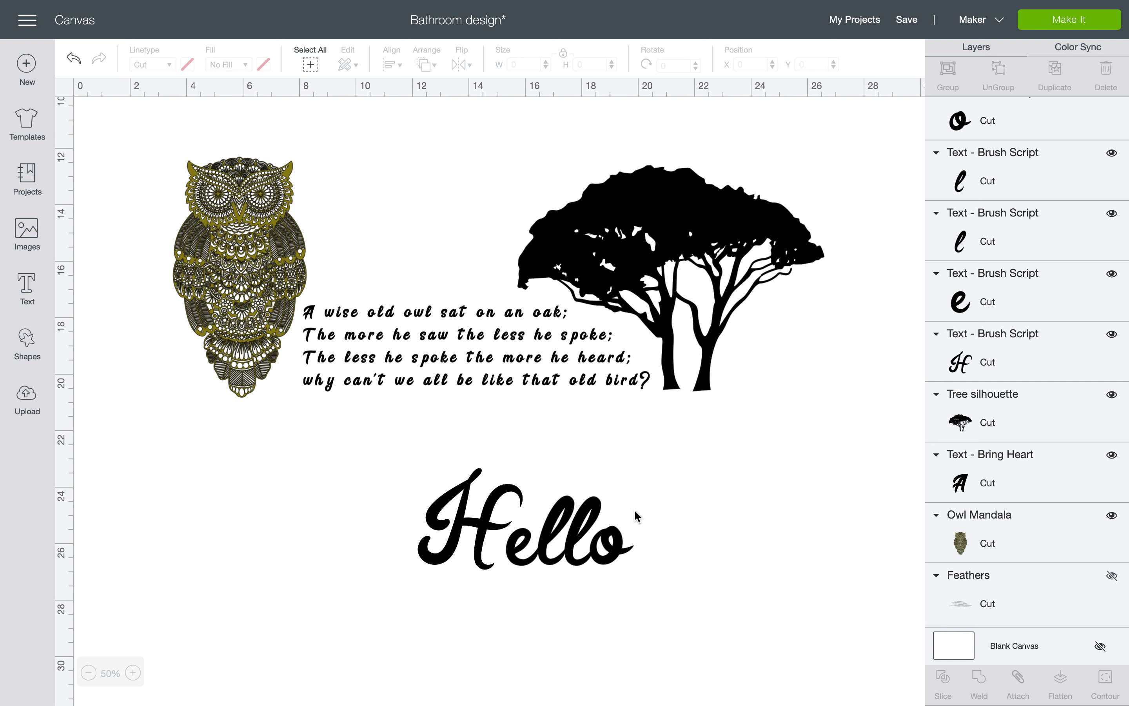
Select the H on its own and all five Hello letters together to compare the selections, and clear the selection.
click(476, 522)
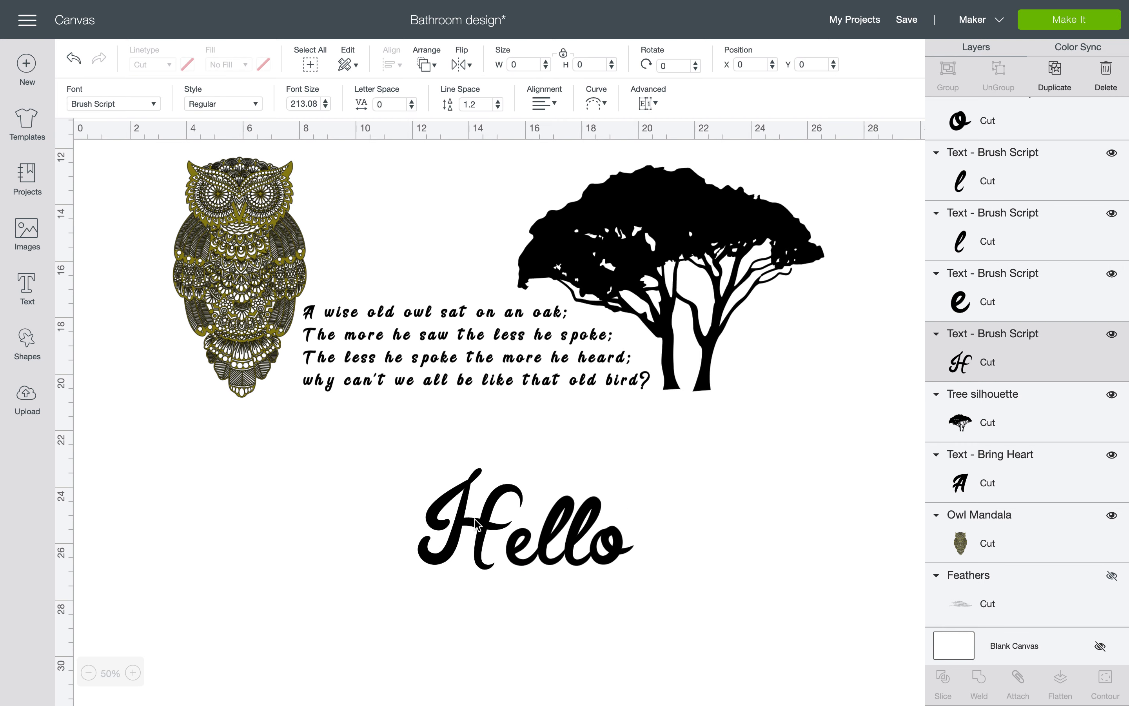
click(476, 522)
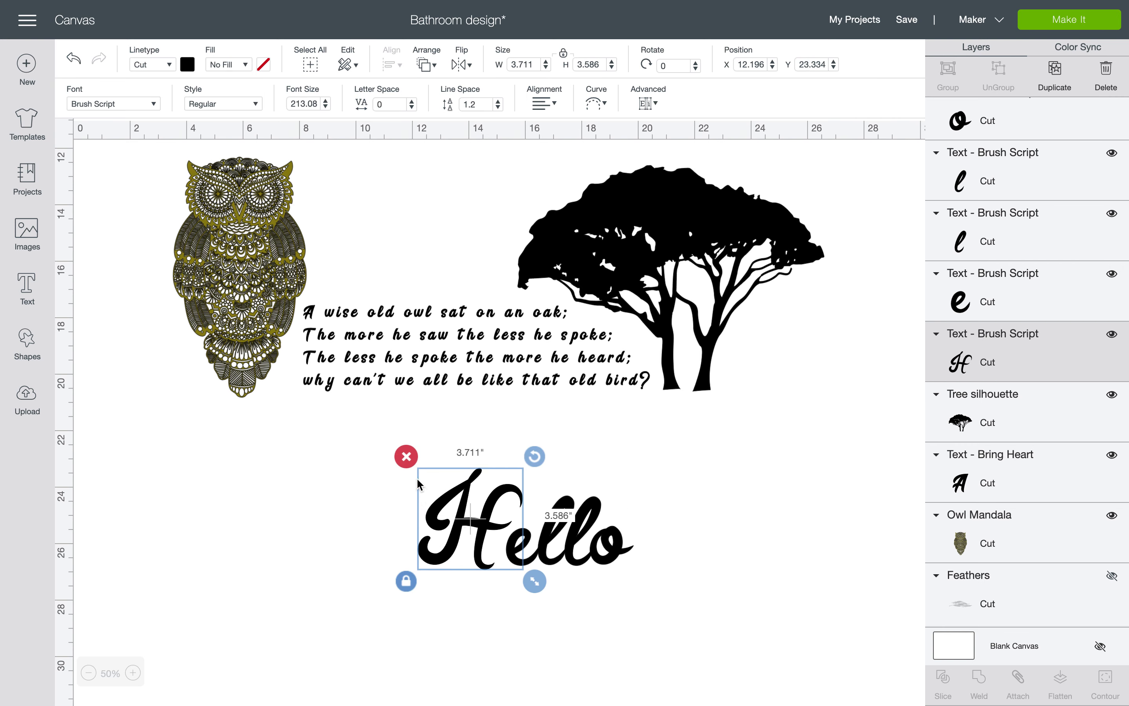
click(678, 500)
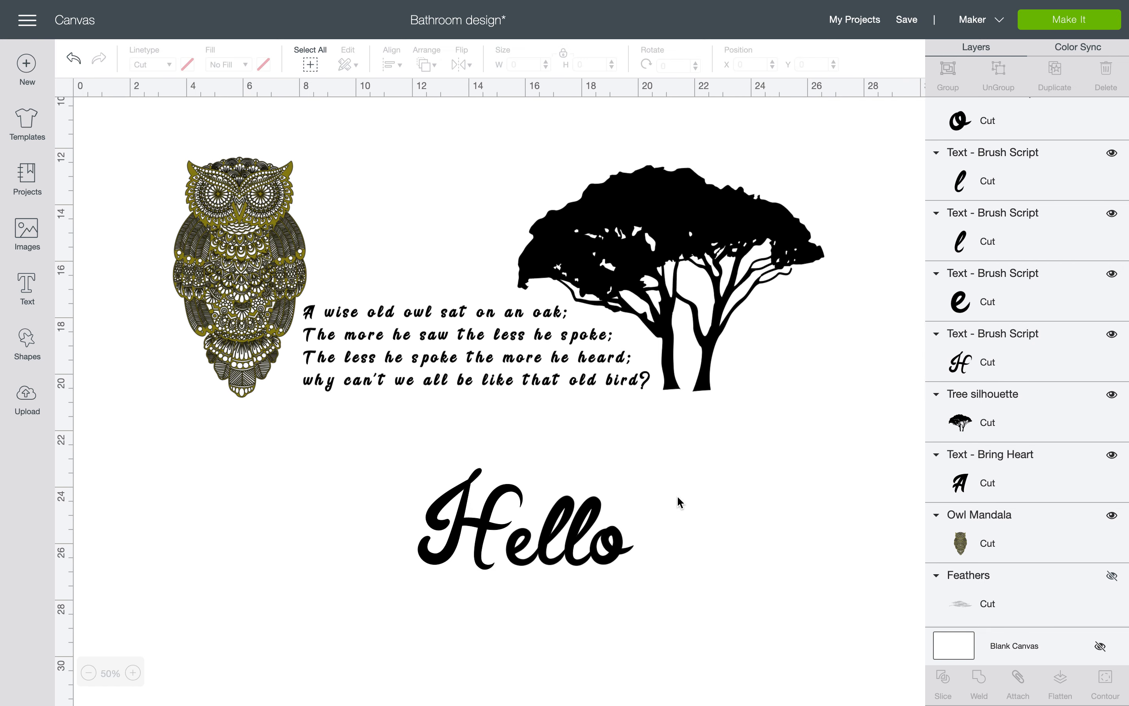
drag(670, 502, 511, 553)
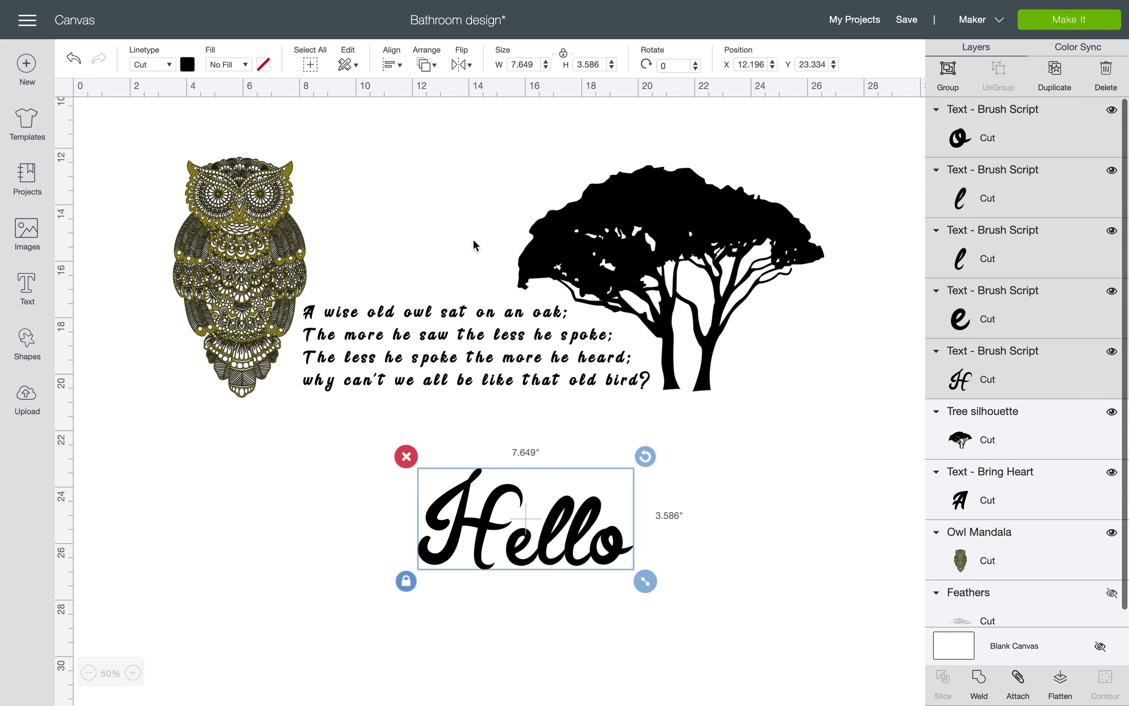
click(699, 449)
Pull the H away from the other Hello letters and align the bottom edges of the e, l, l and o.
drag(540, 566, 621, 527)
click(633, 532)
drag(462, 524, 439, 523)
click(550, 579)
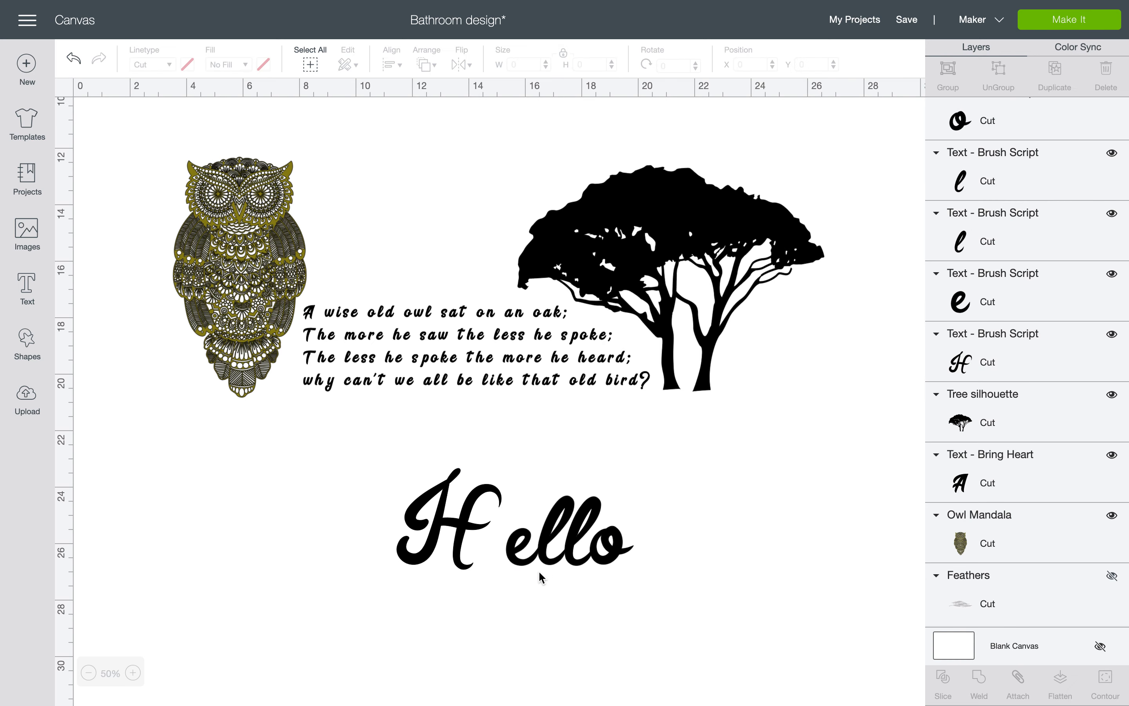
drag(523, 574, 624, 516)
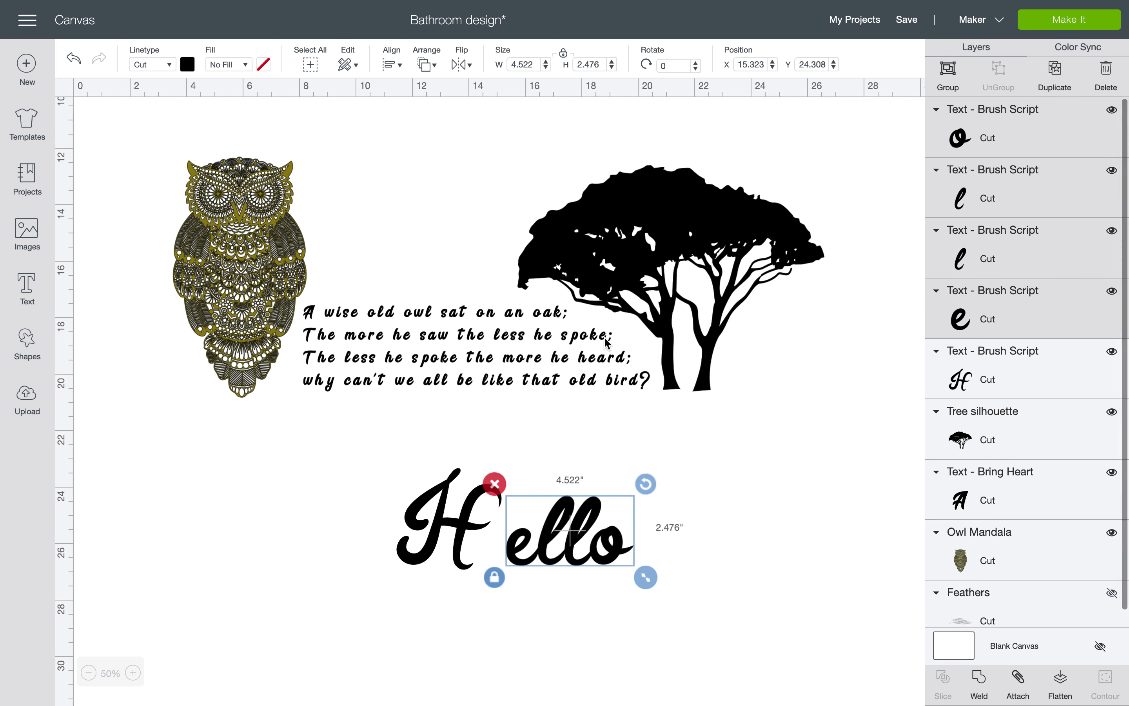
click(392, 64)
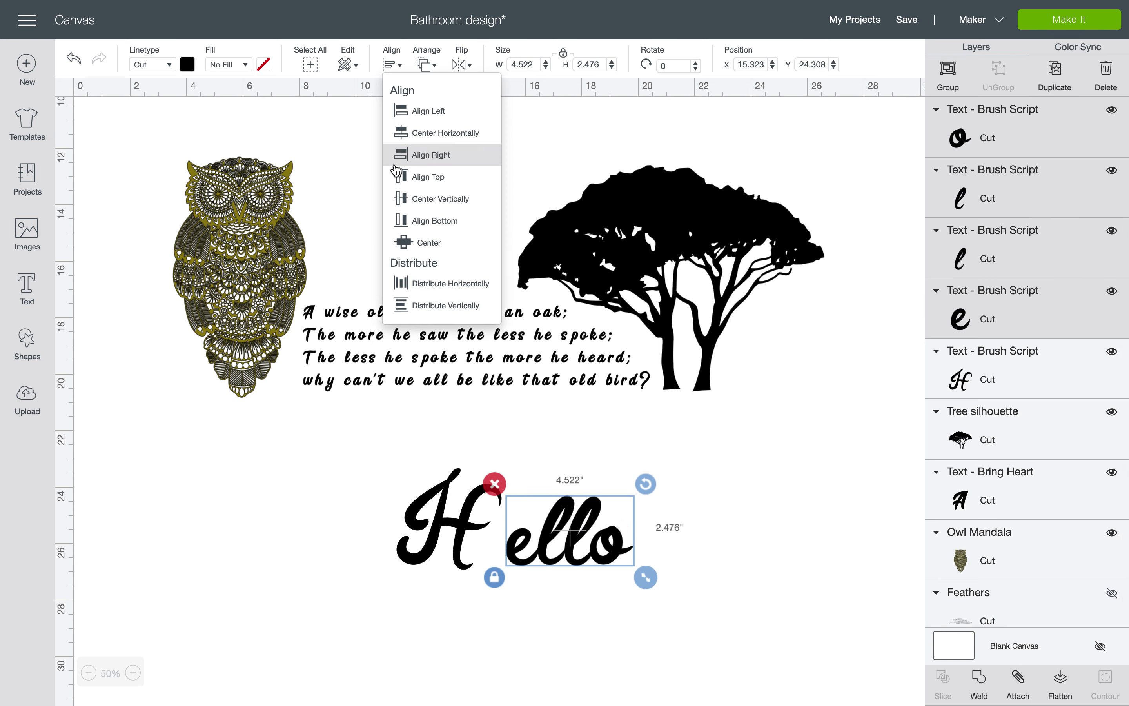
click(391, 218)
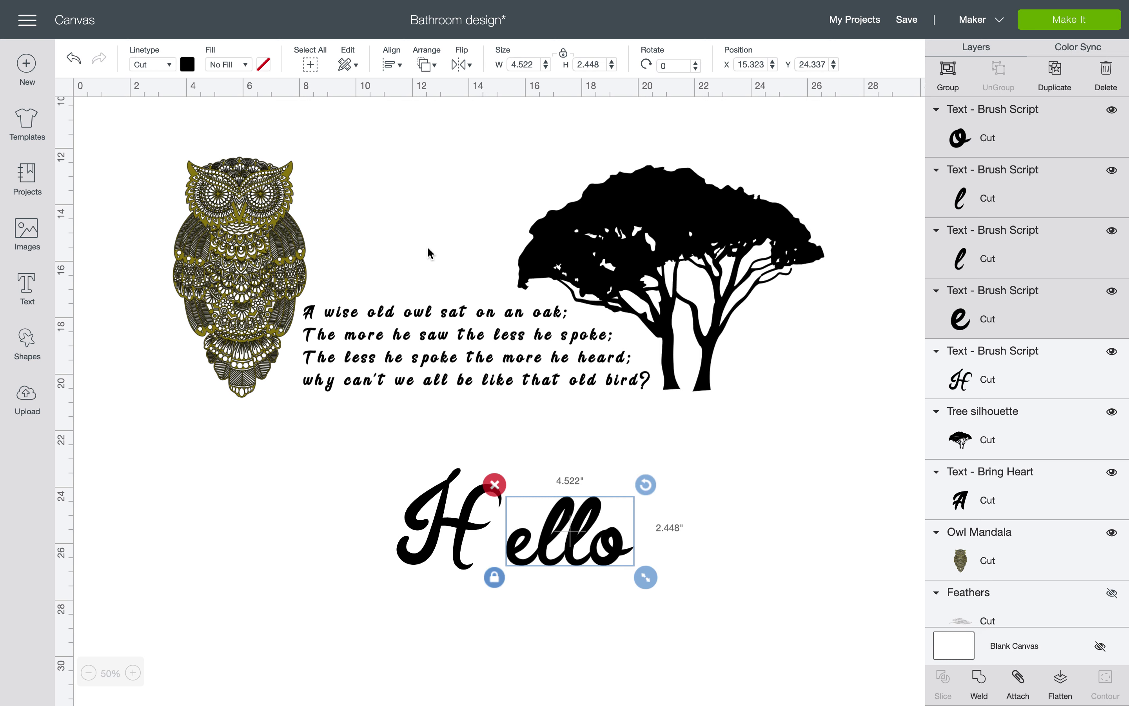
Enlarge the H to about 4.257 inches high and place it against the e at about X 11.779, Y 22.806.
click(466, 524)
drag(514, 578, 540, 594)
drag(476, 532, 485, 517)
click(743, 516)
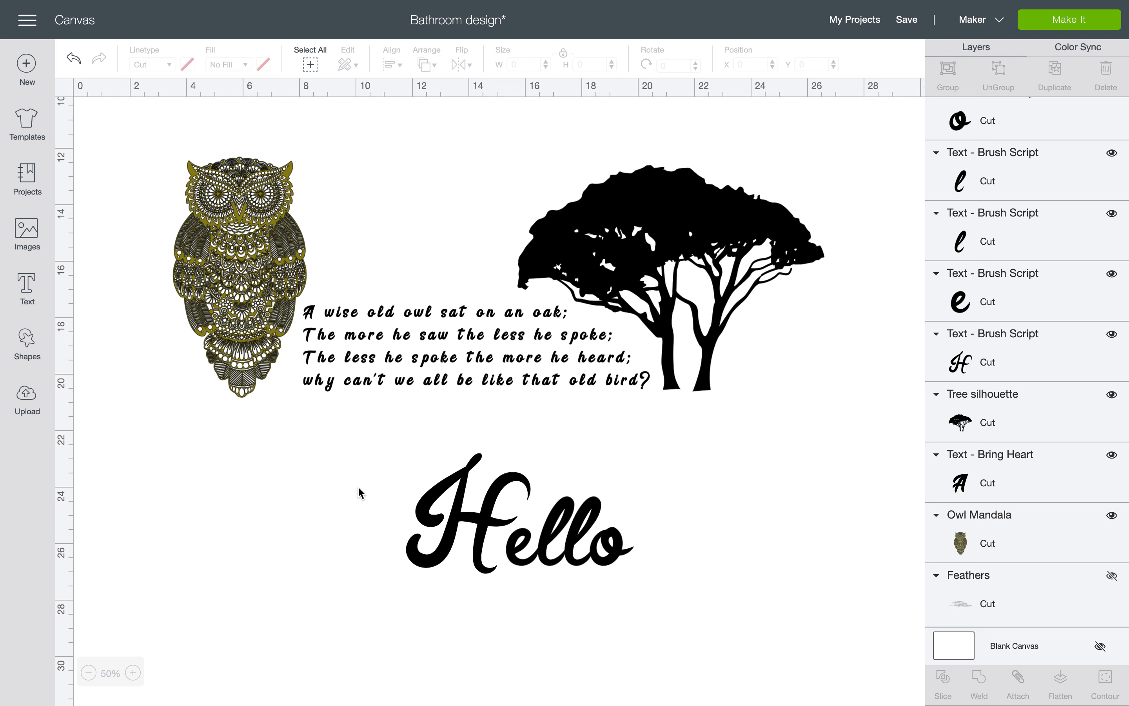
Attach all five Hello letters together and move the attached word to about X 11.029, Y 24.139.
drag(698, 502, 320, 558)
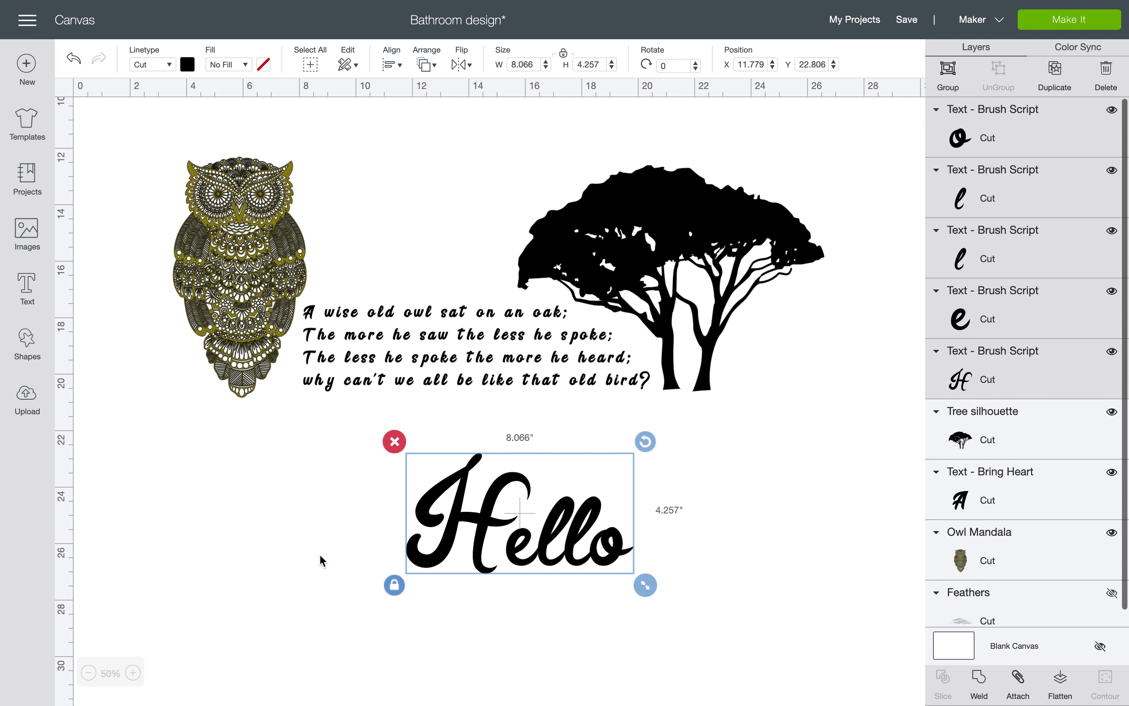
click(1018, 680)
drag(532, 507, 532, 593)
click(714, 515)
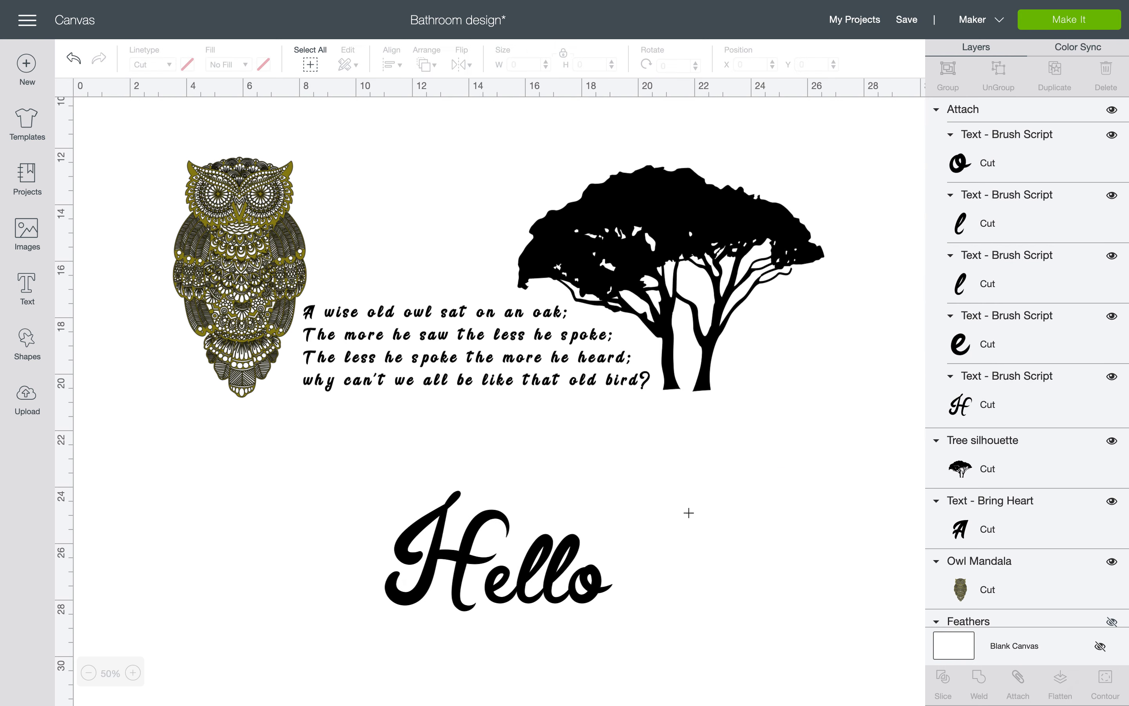
drag(711, 515, 238, 654)
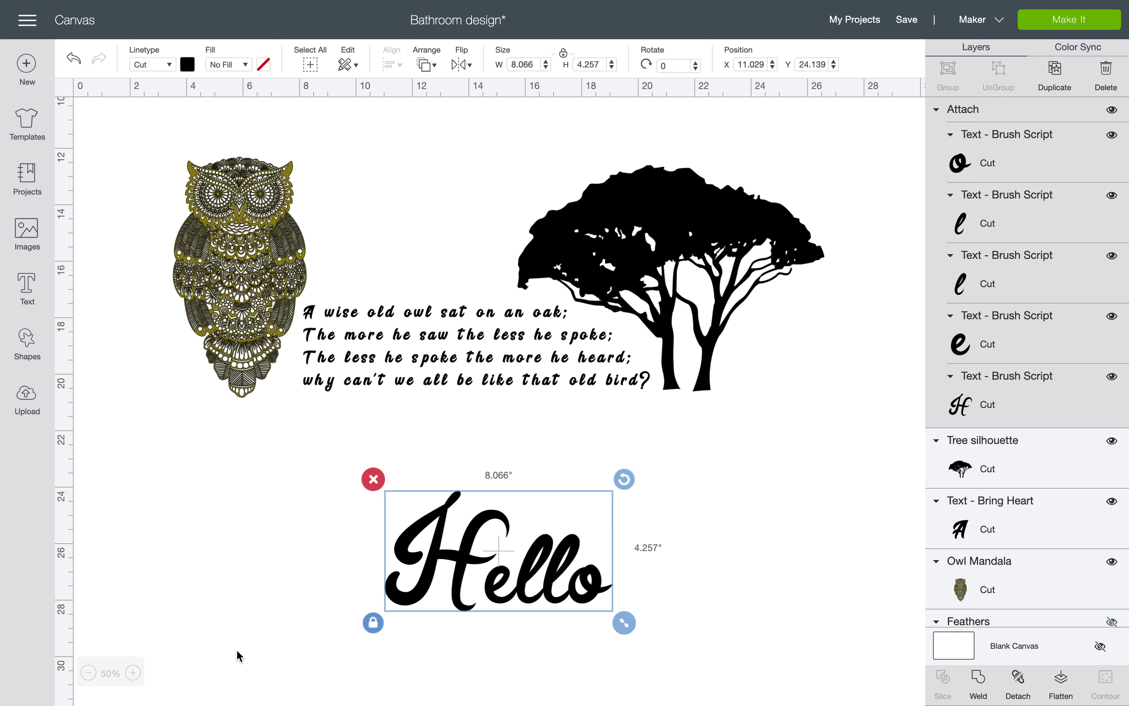
click(342, 591)
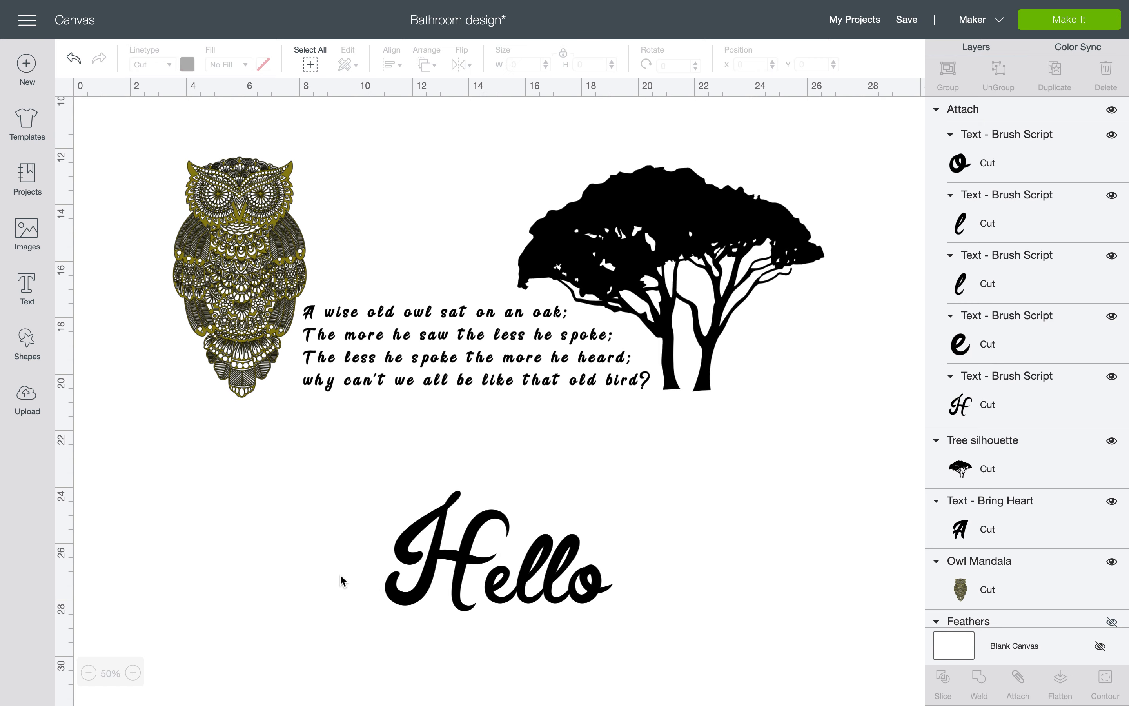
Select the tree silhouette and the owl poem text in turn to examine their separate selection boxes, and clear the selection.
click(630, 237)
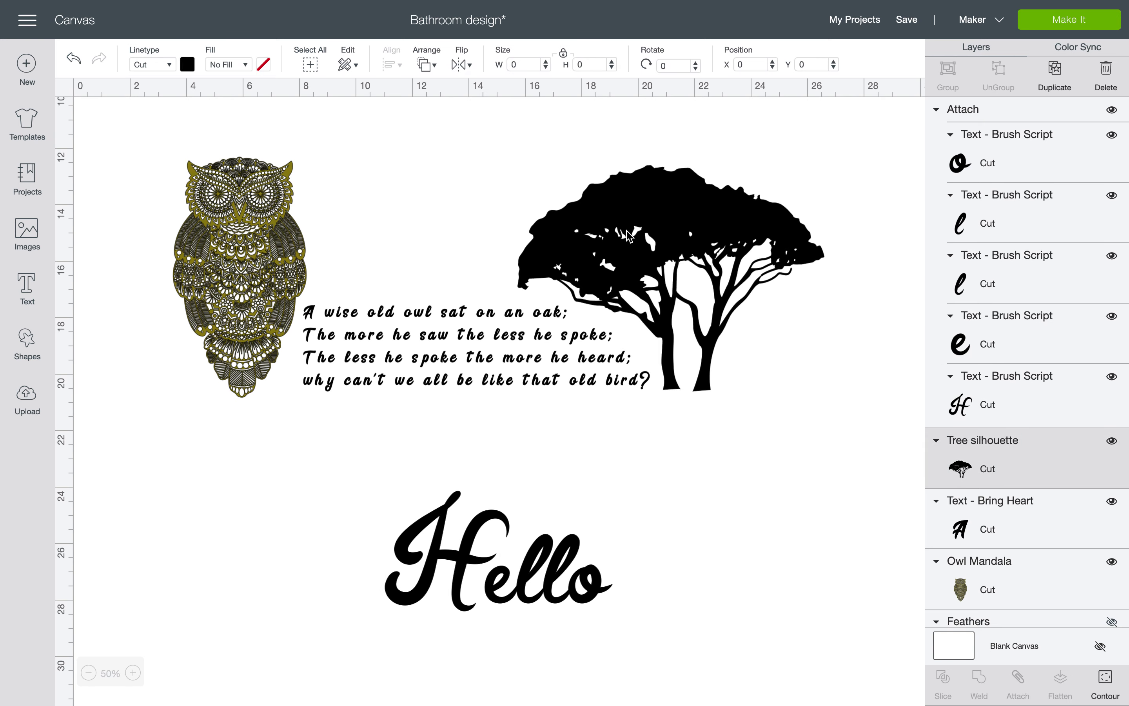
click(477, 344)
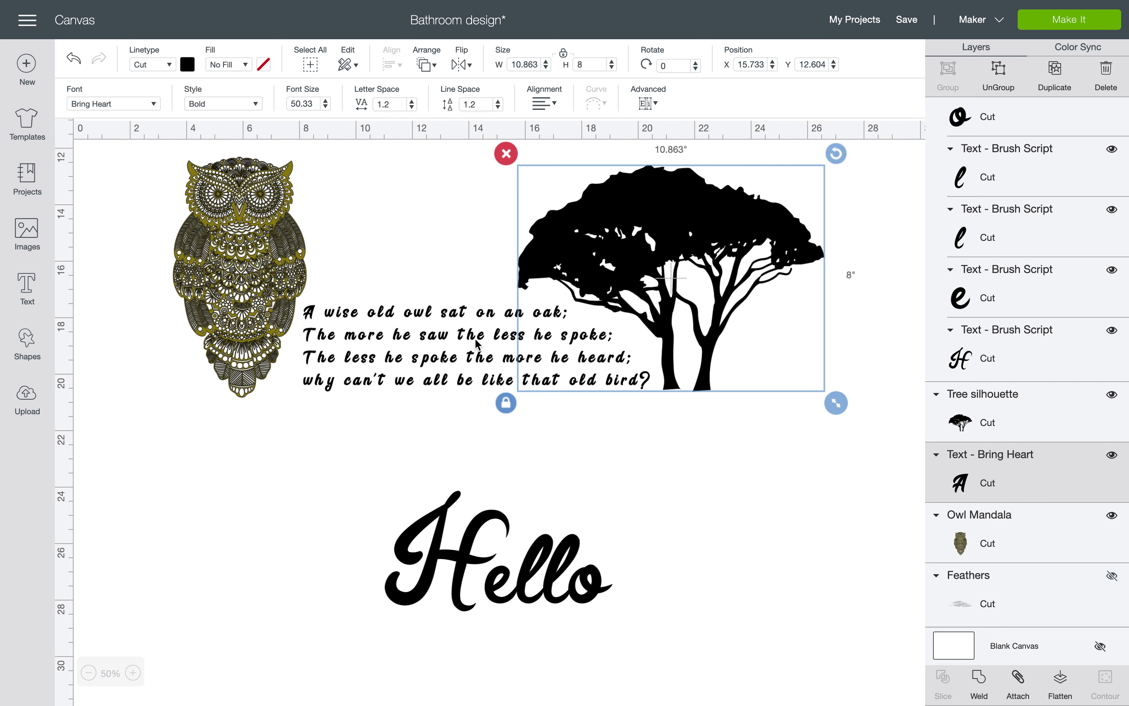
click(623, 239)
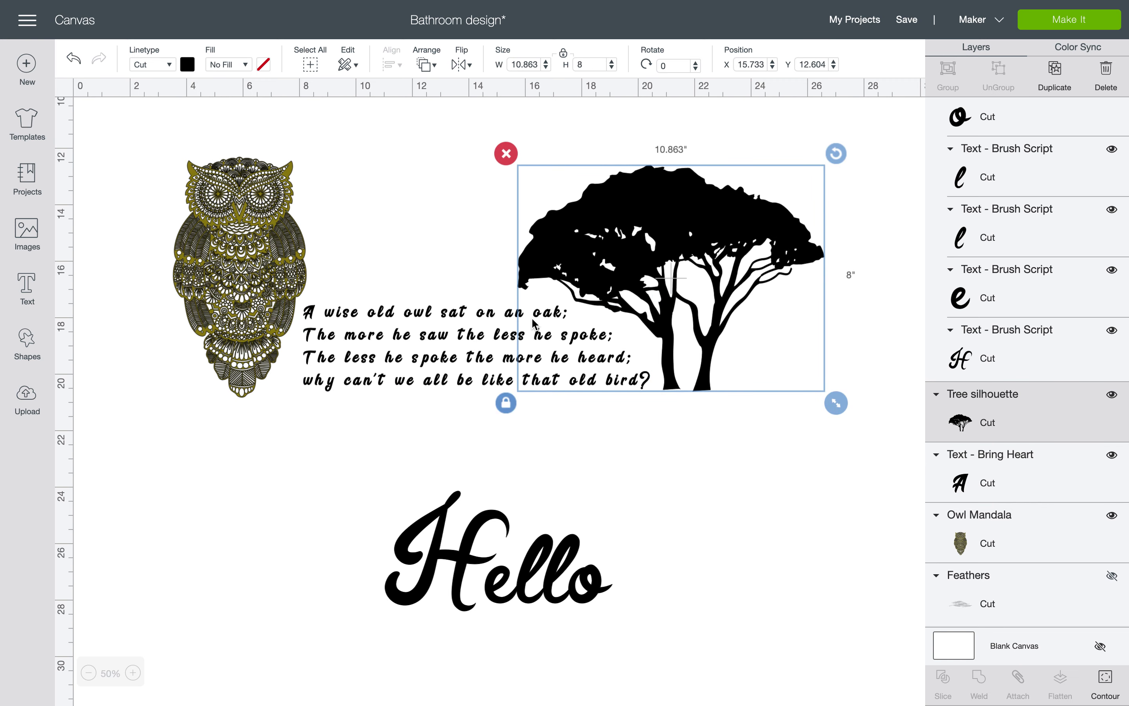
click(457, 355)
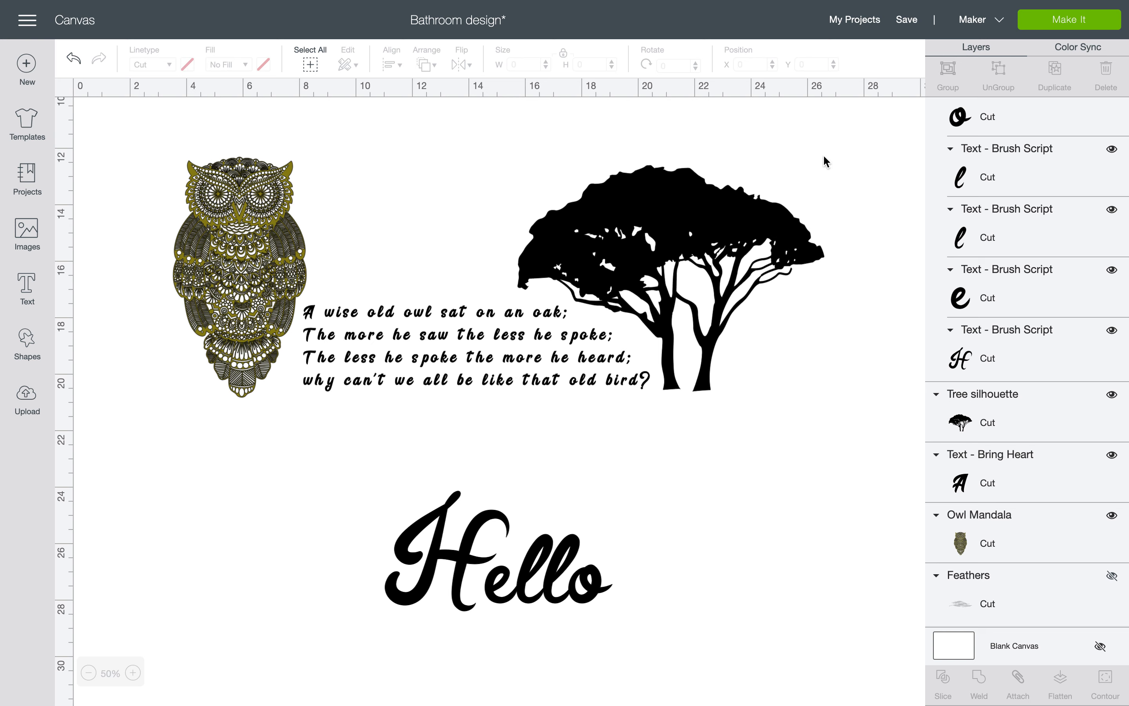
click(589, 217)
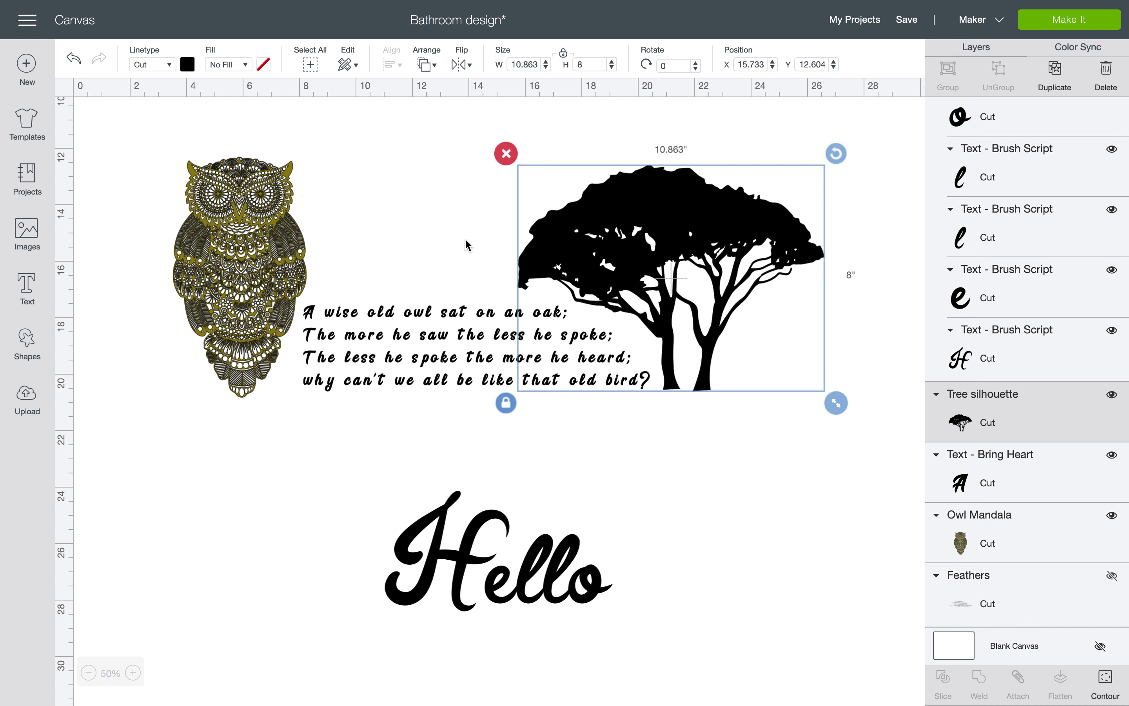
click(287, 431)
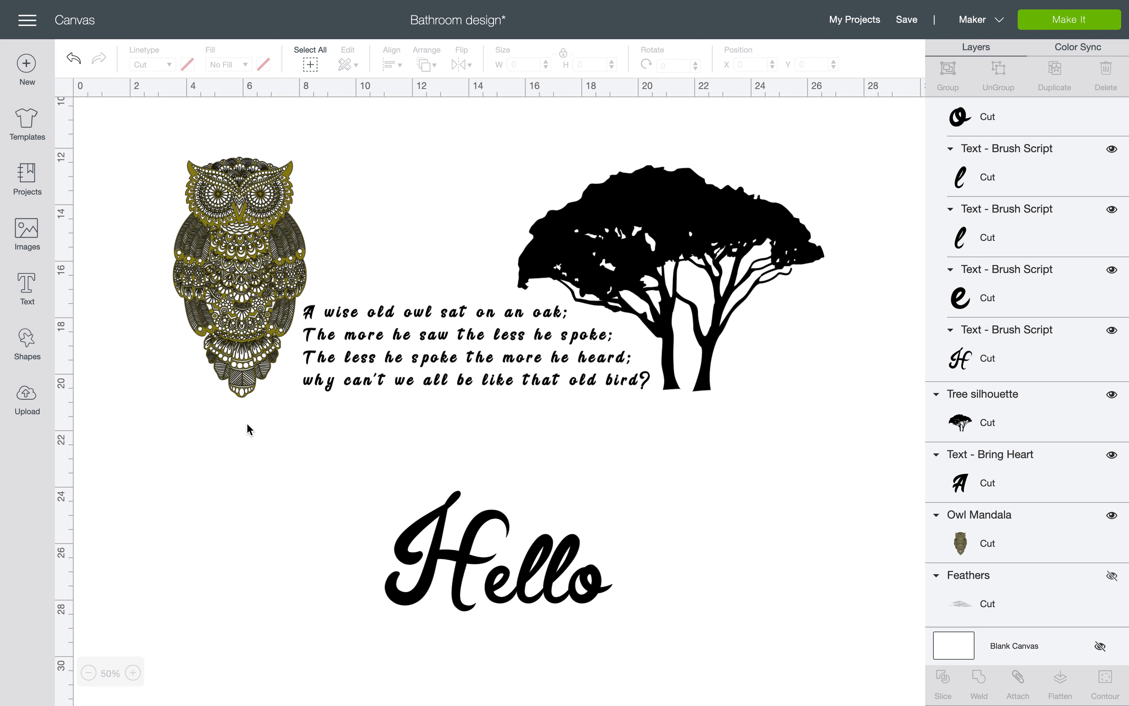
click(422, 343)
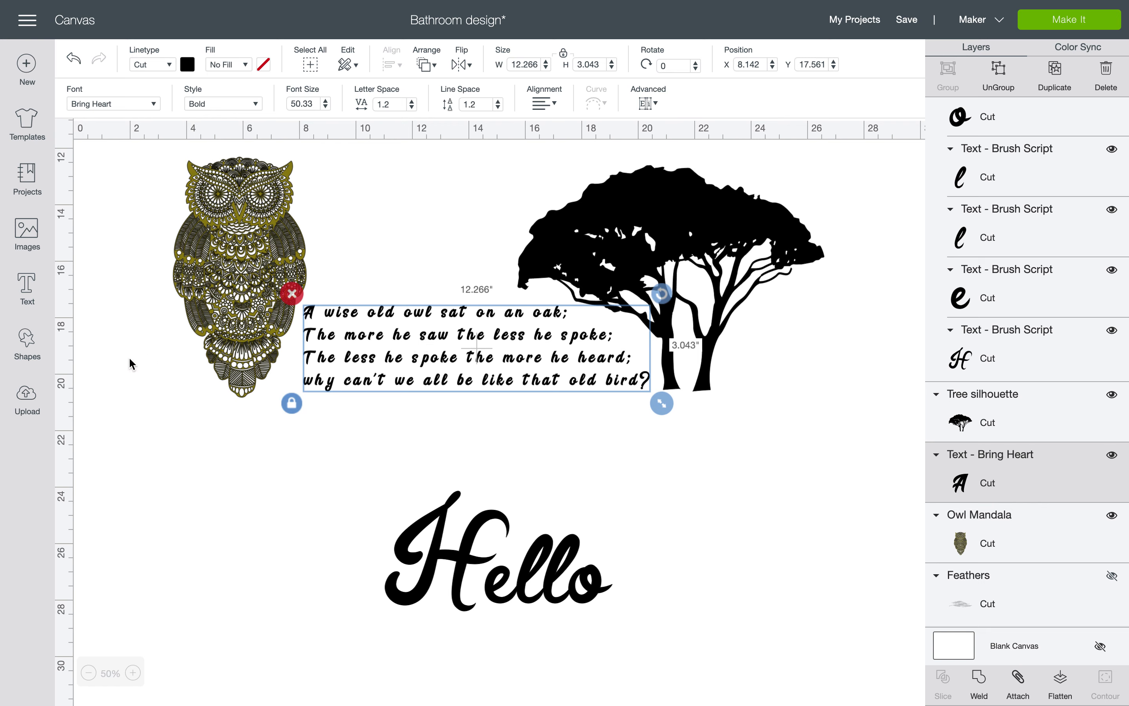
click(193, 462)
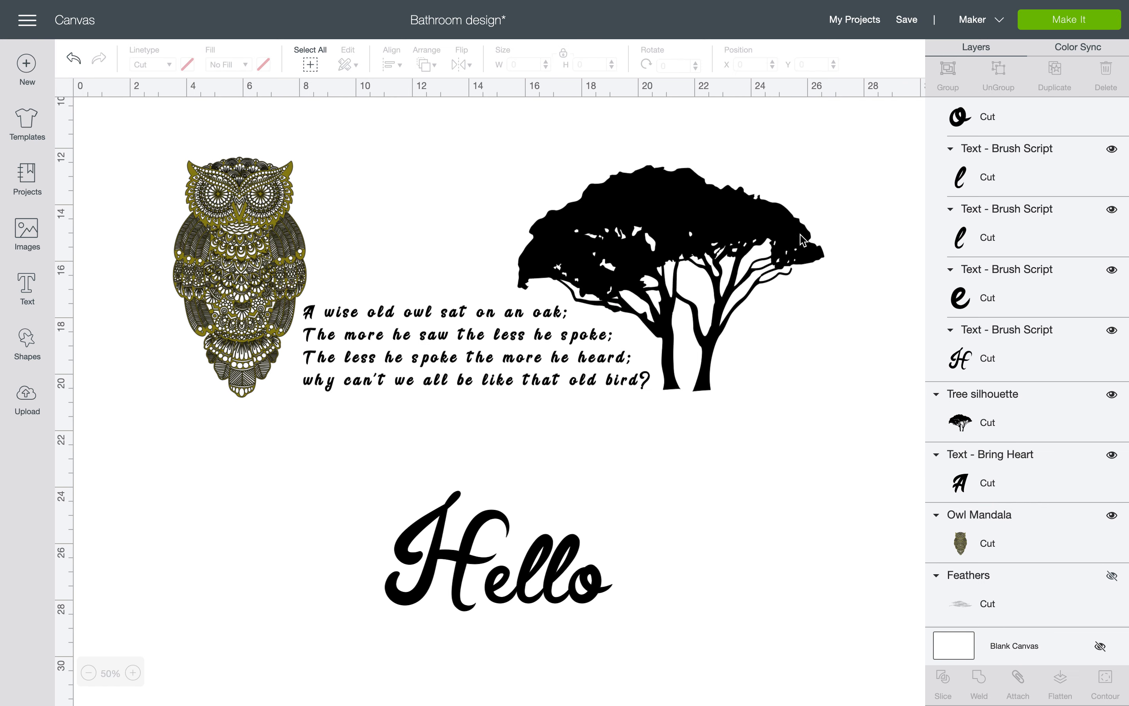
click(817, 198)
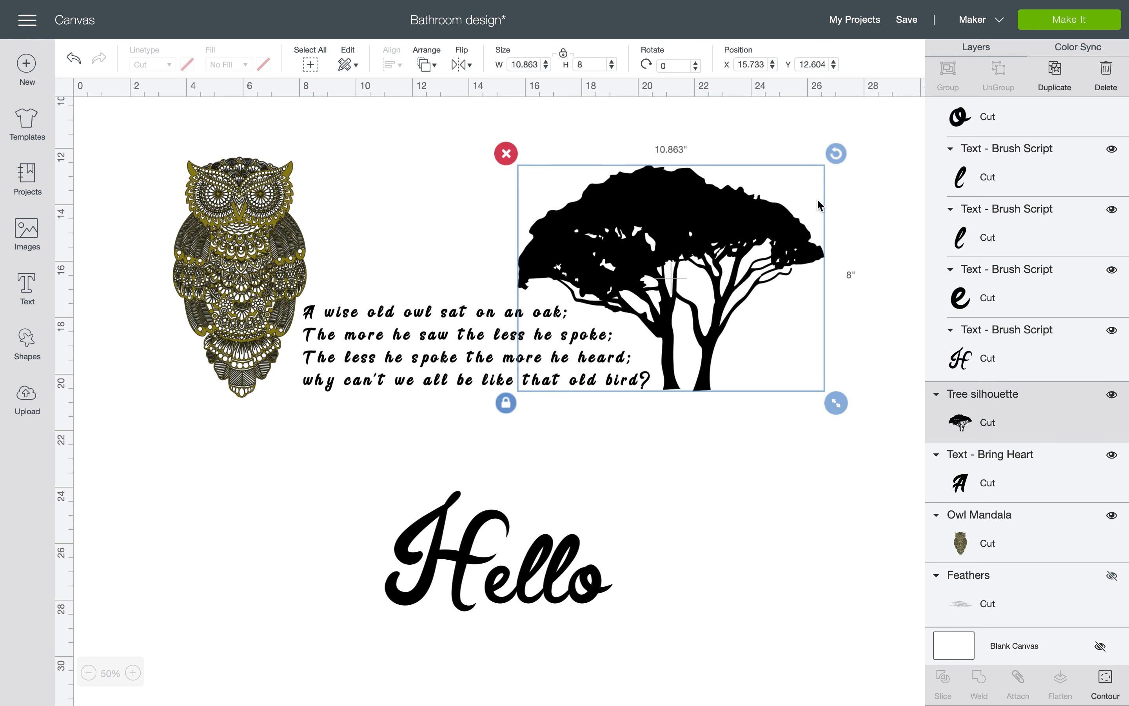
click(874, 166)
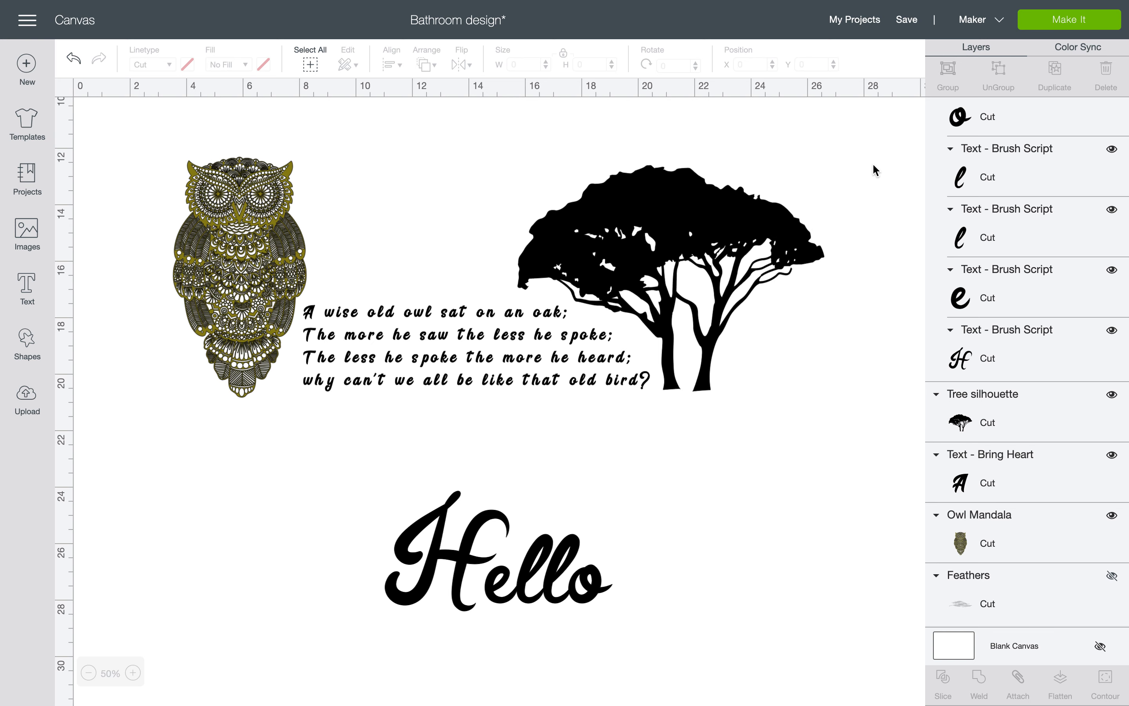